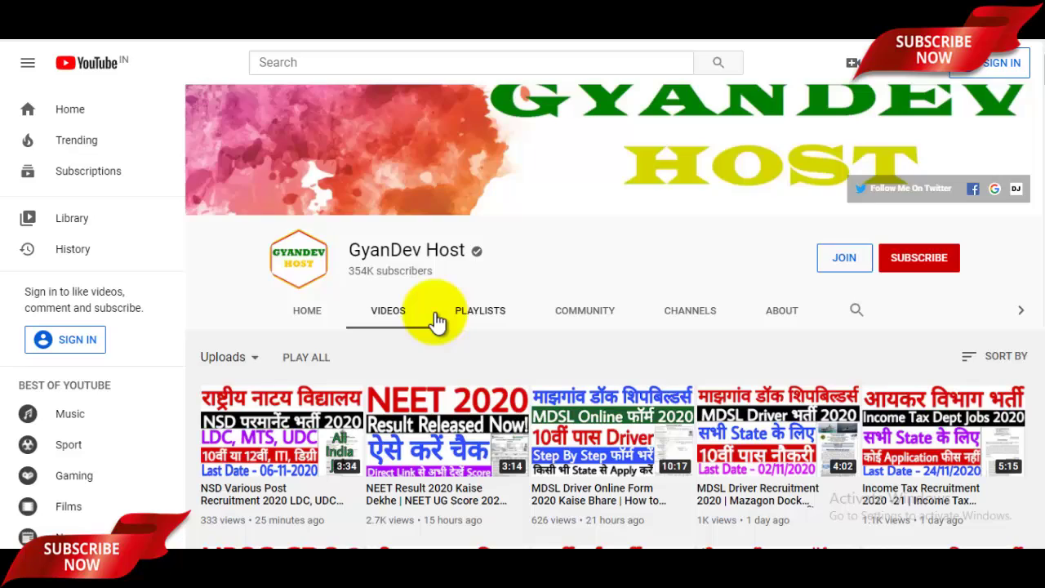
scroll(438, 257, down, 3)
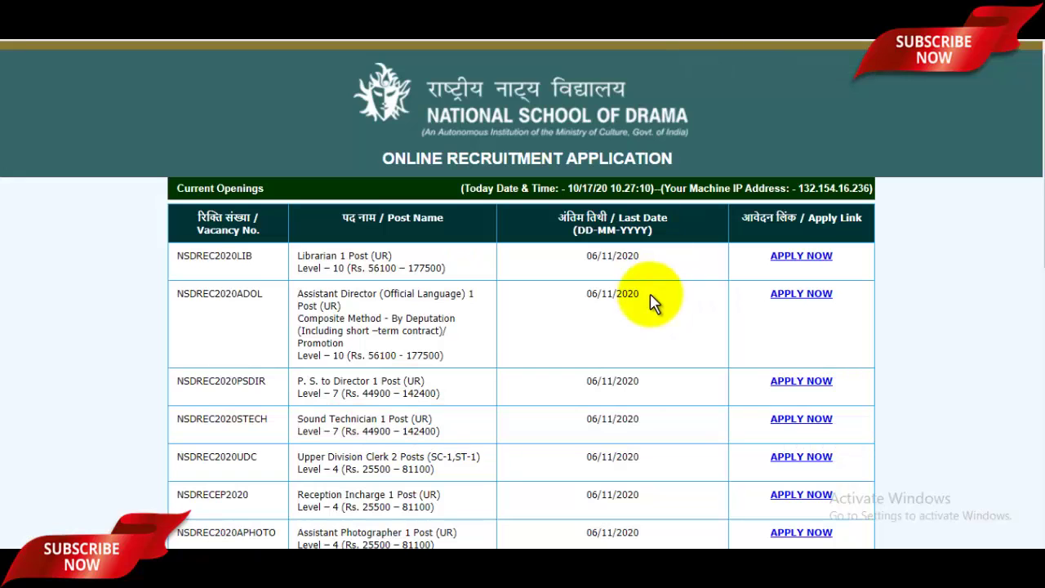
Step: Review the National School of Drama openings and open the application for the Multi Tasking Staff post (NSDREC2020MTS)
scroll(658, 235, down, 5)
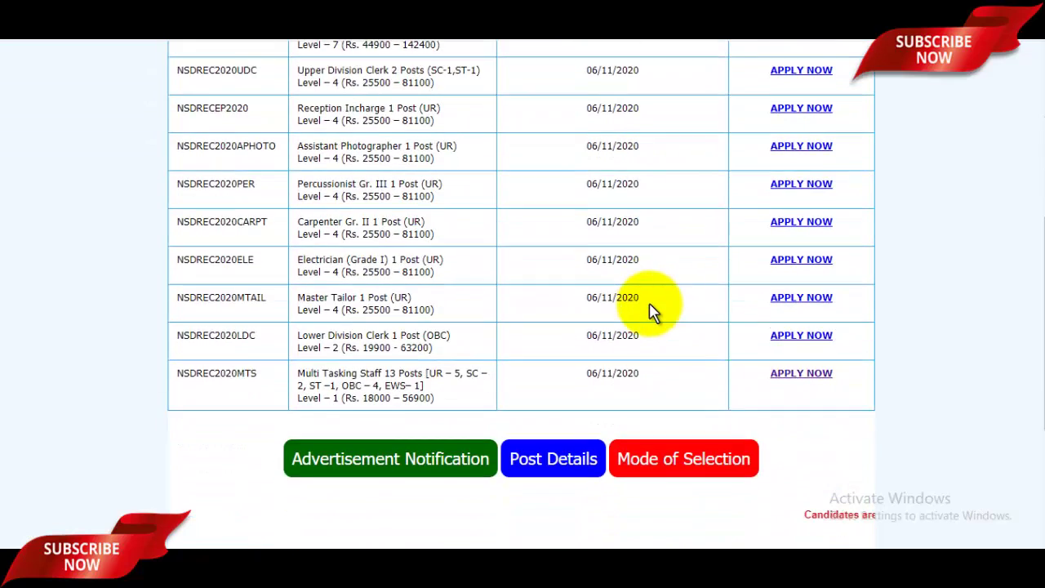
scroll(653, 310, down, 2)
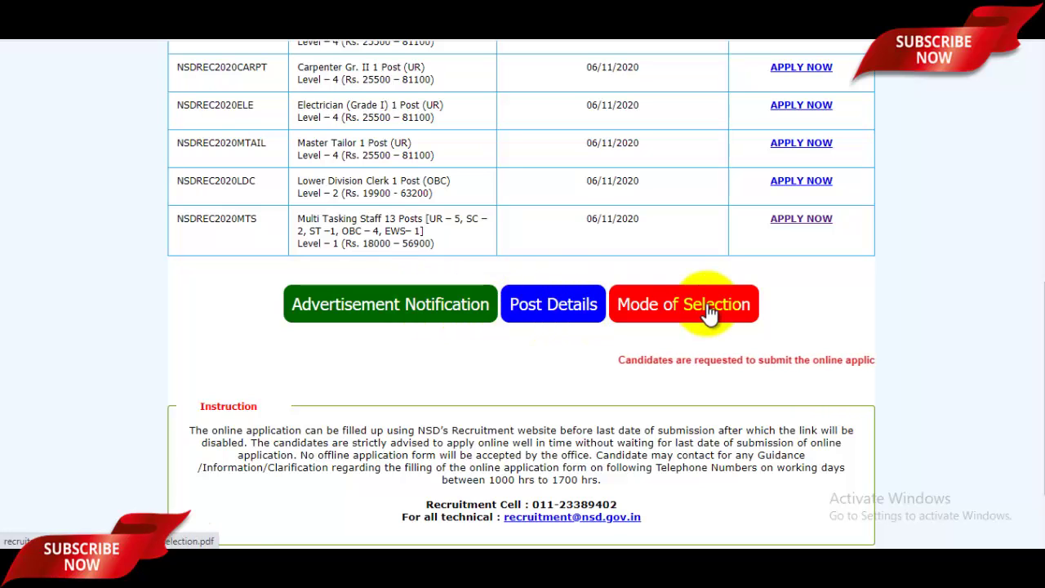
scroll(729, 319, up, 3)
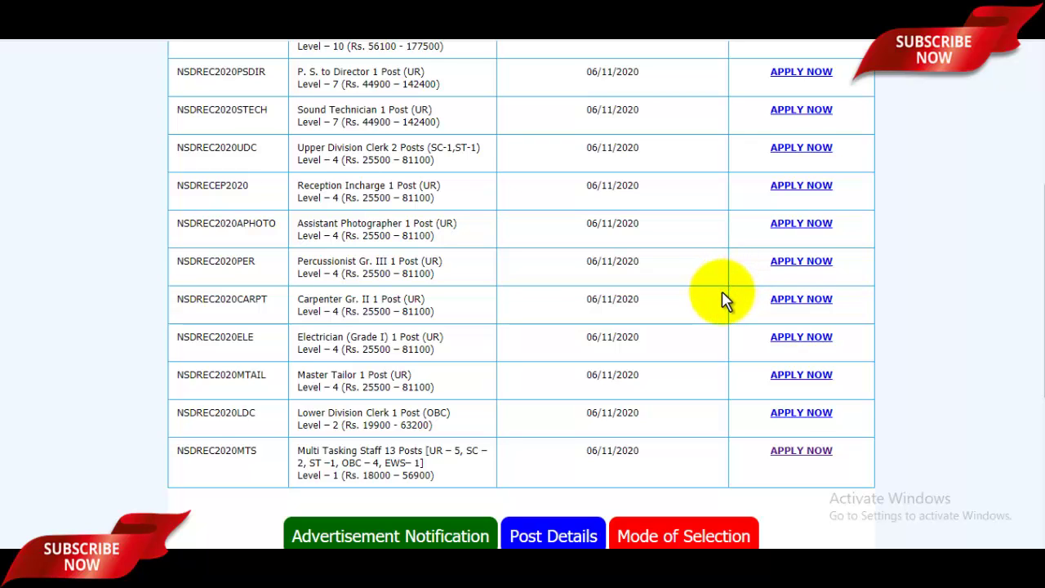
scroll(723, 299, up, 3)
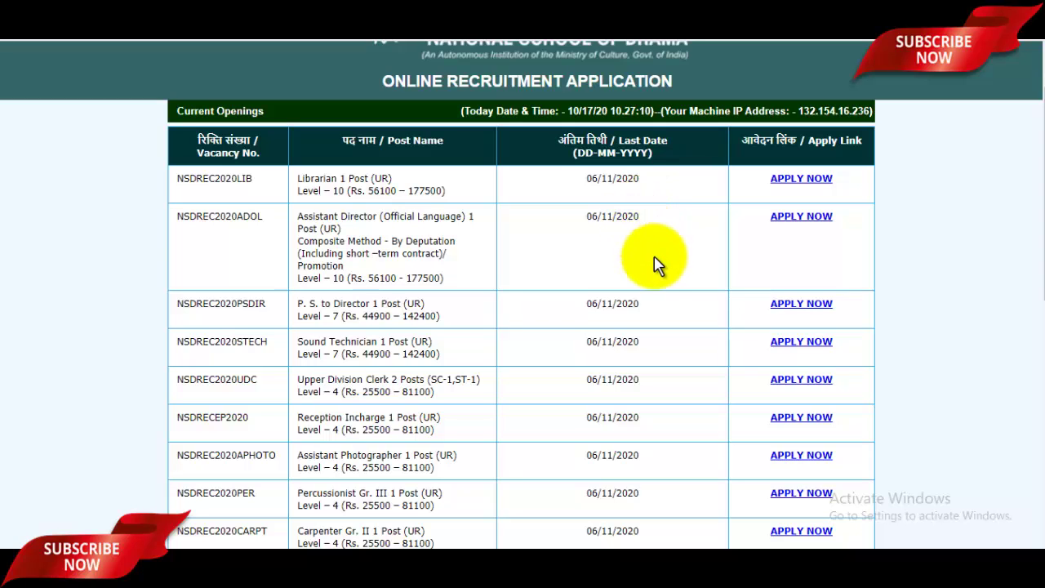
scroll(659, 275, down, 5)
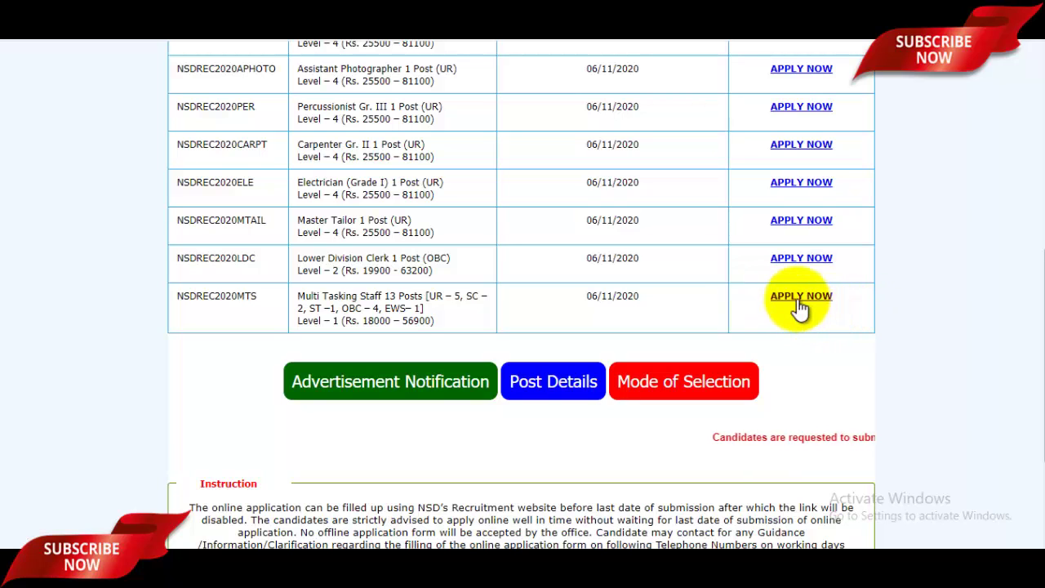
click(804, 184)
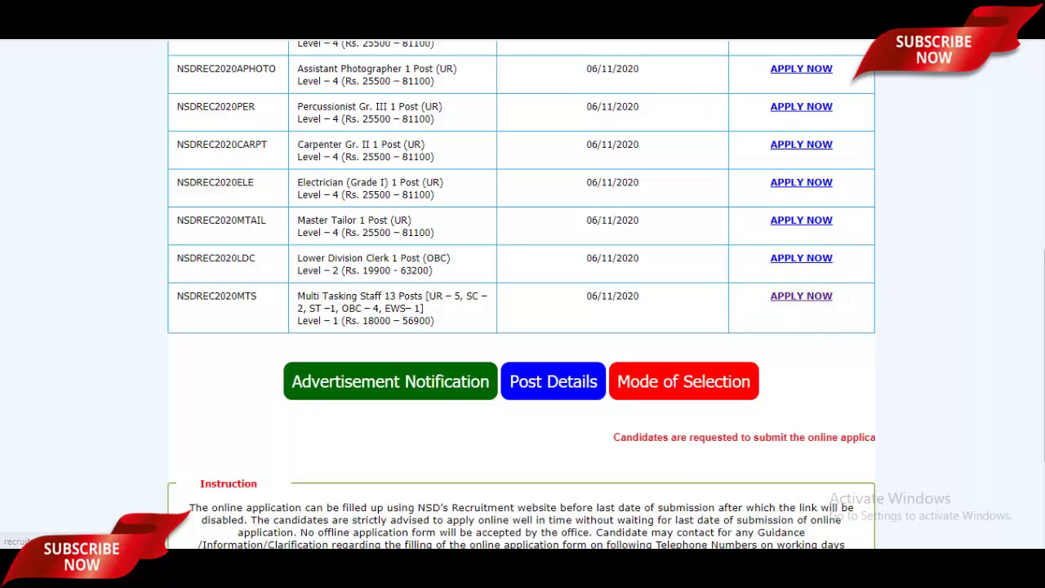
Step: Go through the important instructions for the post and start a new registration
scroll(629, 378, down, 1)
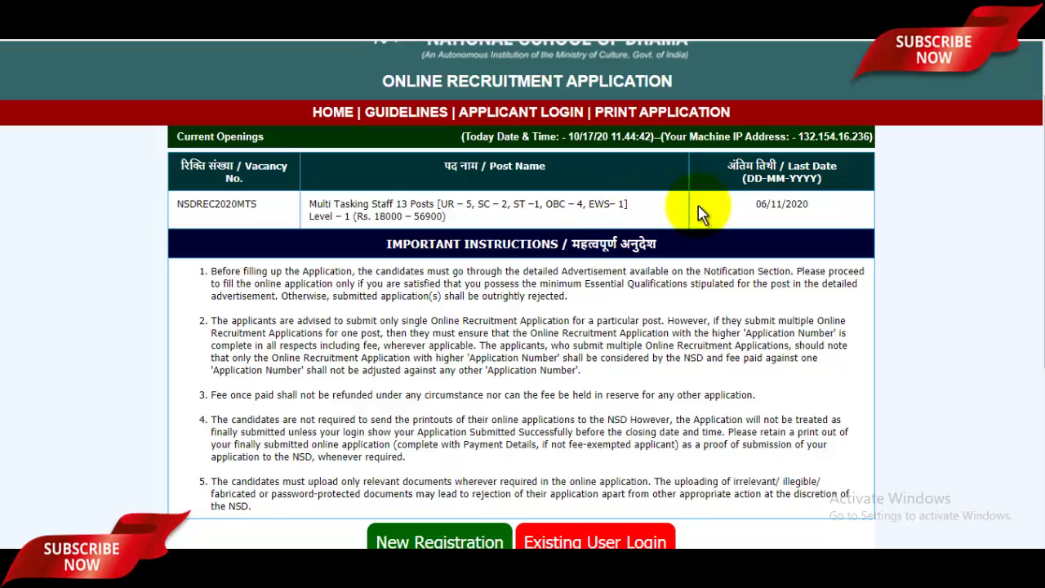
scroll(695, 205, down, 2)
scroll(633, 219, down, 2)
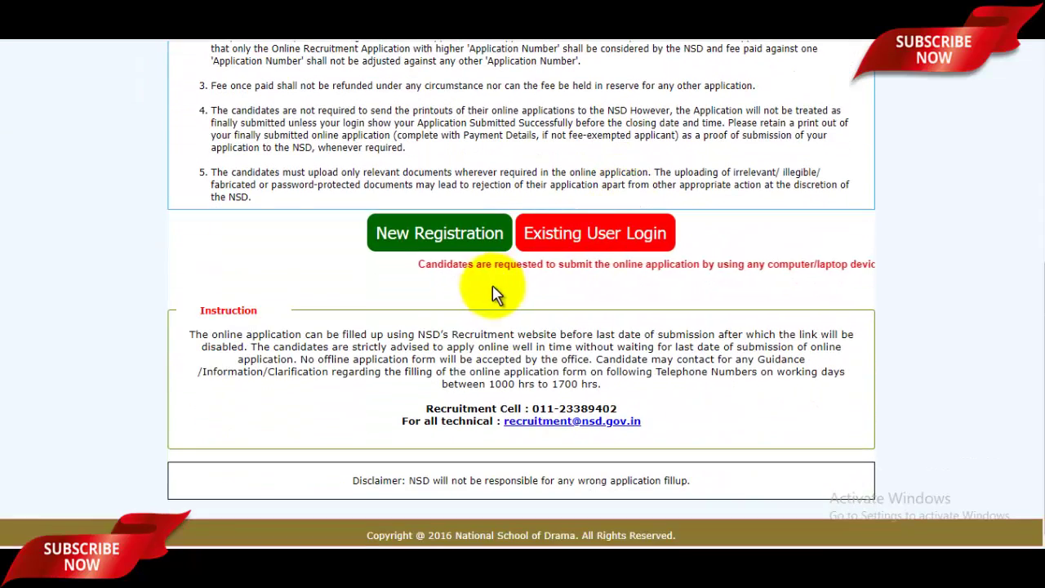
click(470, 242)
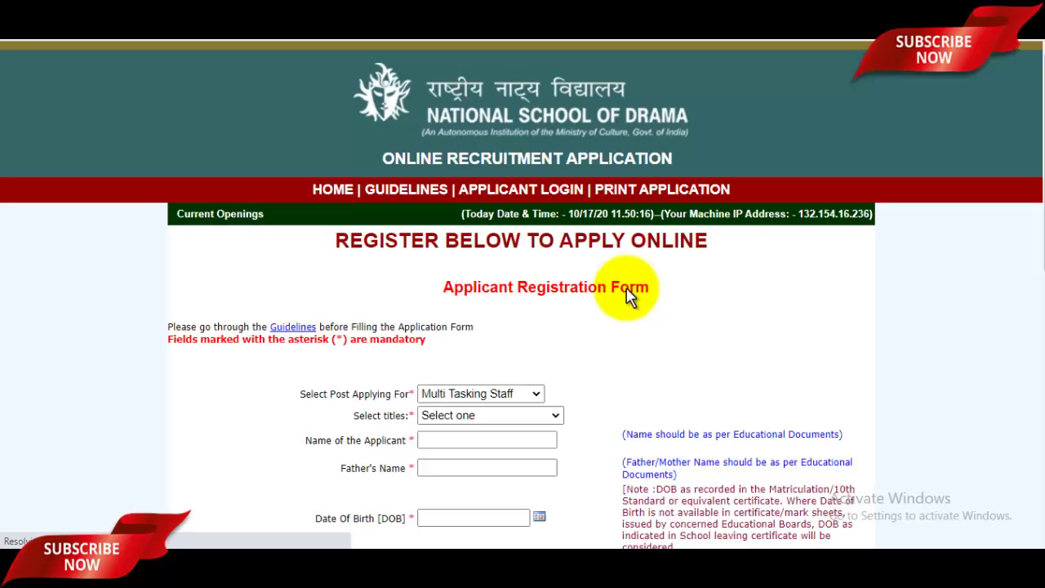
Step: Set the title to Mr and enter the applicant's name and father's name in the registration form
scroll(604, 302, down, 1)
key(ctrl+plus)
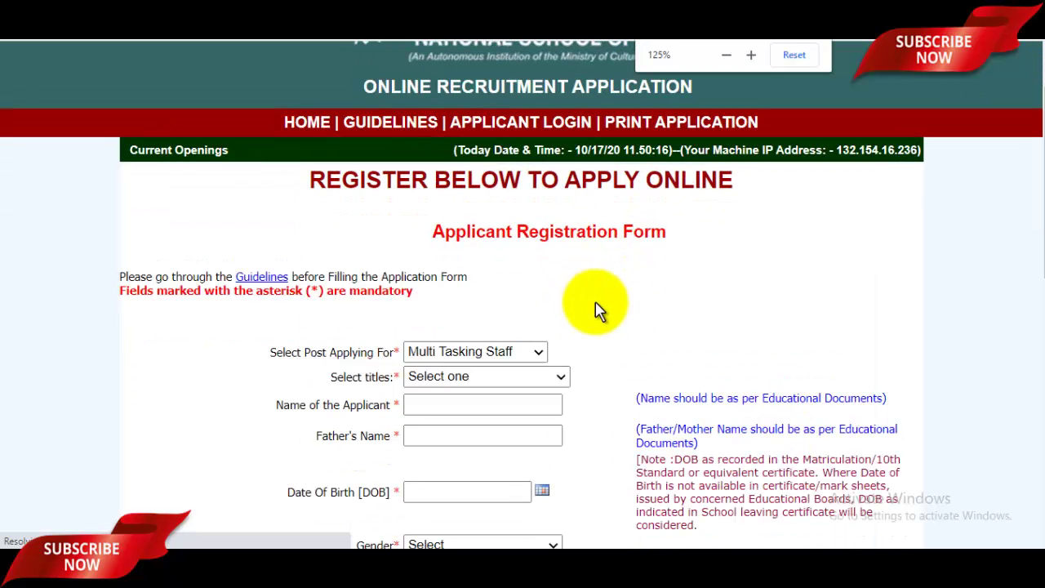
scroll(457, 367, down, 1)
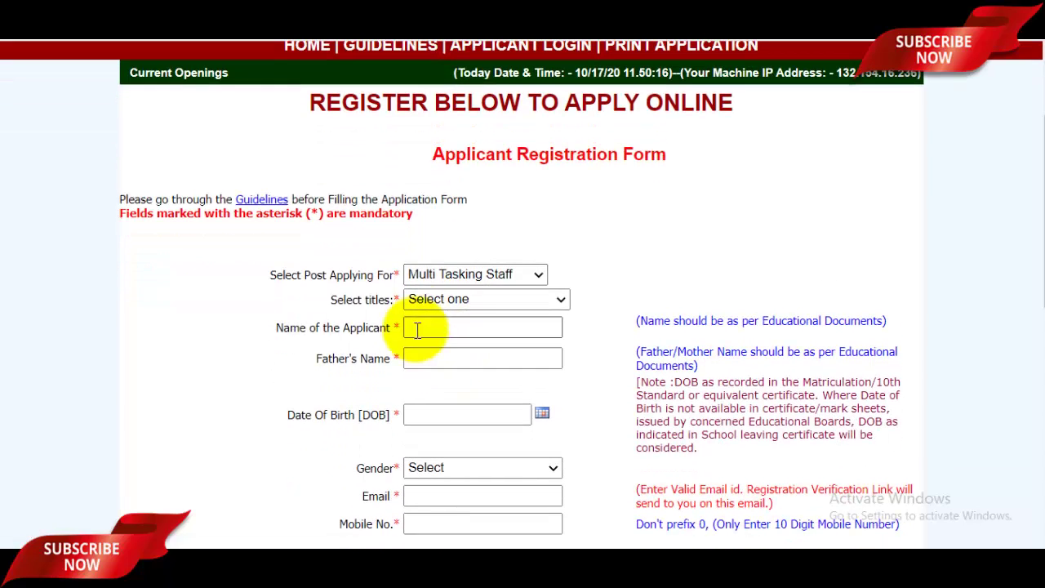
click(448, 304)
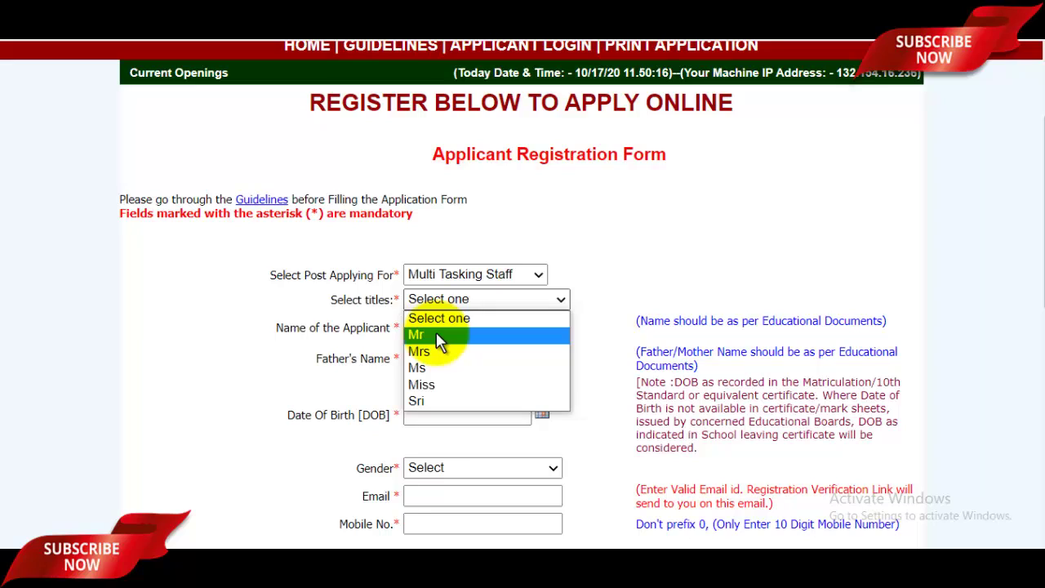
click(436, 335)
click(432, 330)
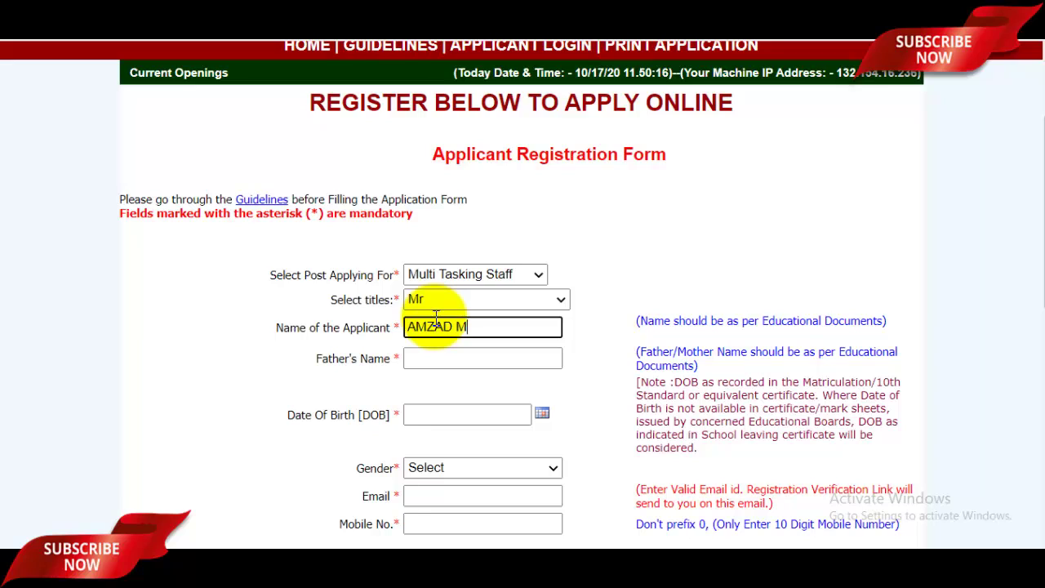
click(450, 356)
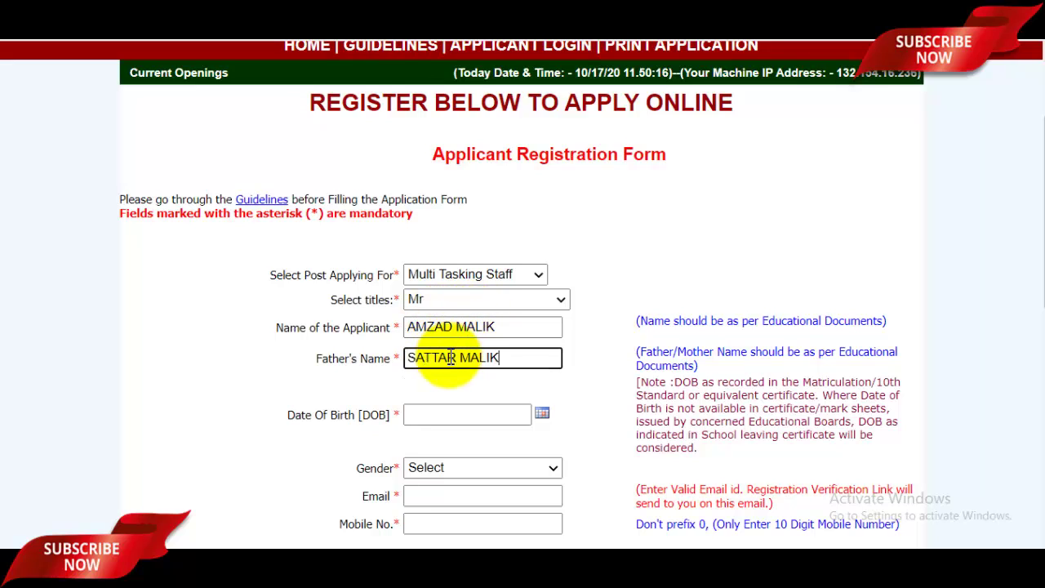
Step: Pick the applicant's date of birth from the calendar in the registration form
scroll(489, 327, down, 2)
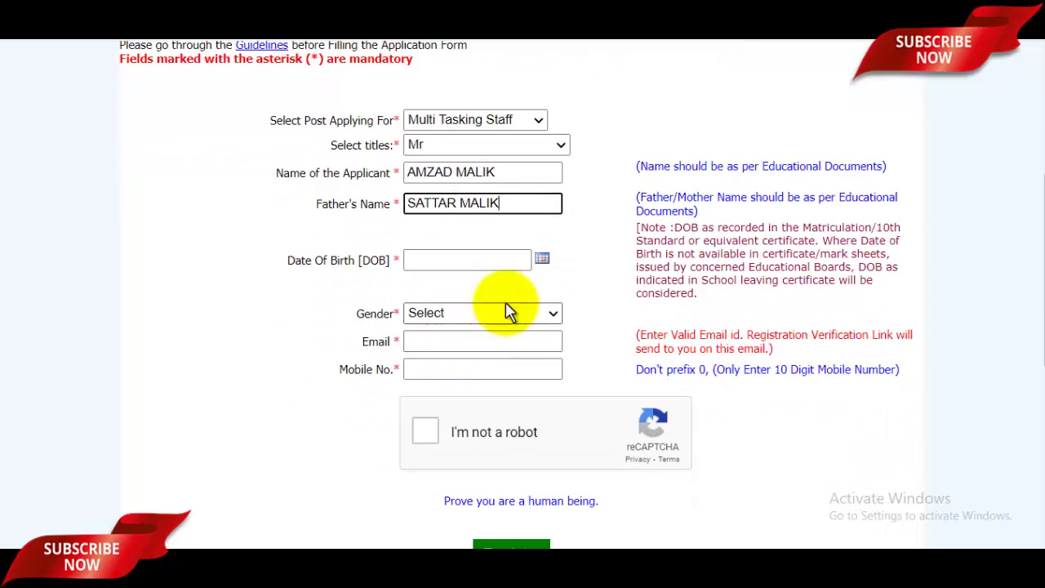
click(543, 260)
click(698, 109)
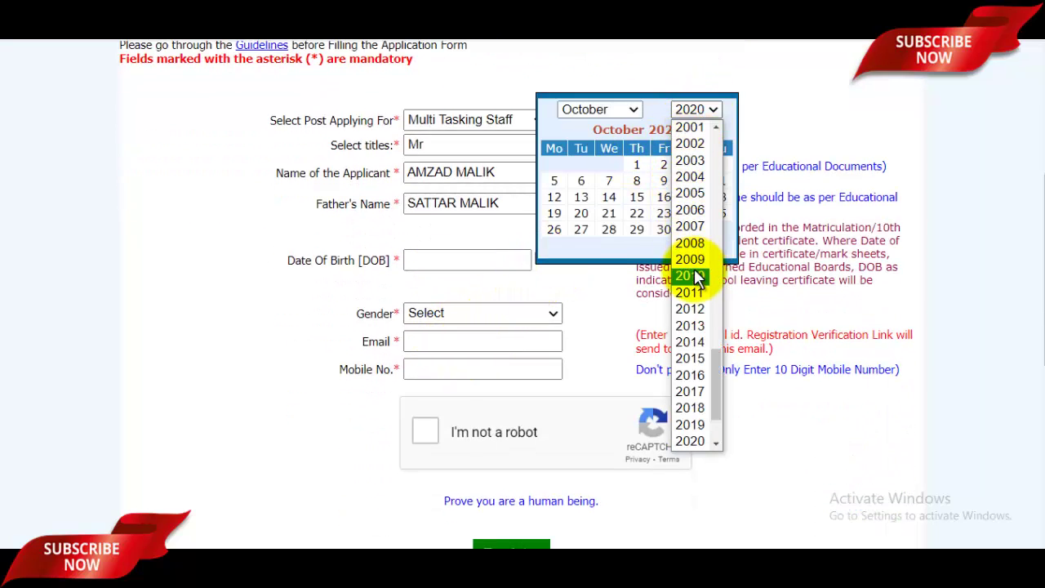
scroll(698, 278, up, 3)
click(692, 217)
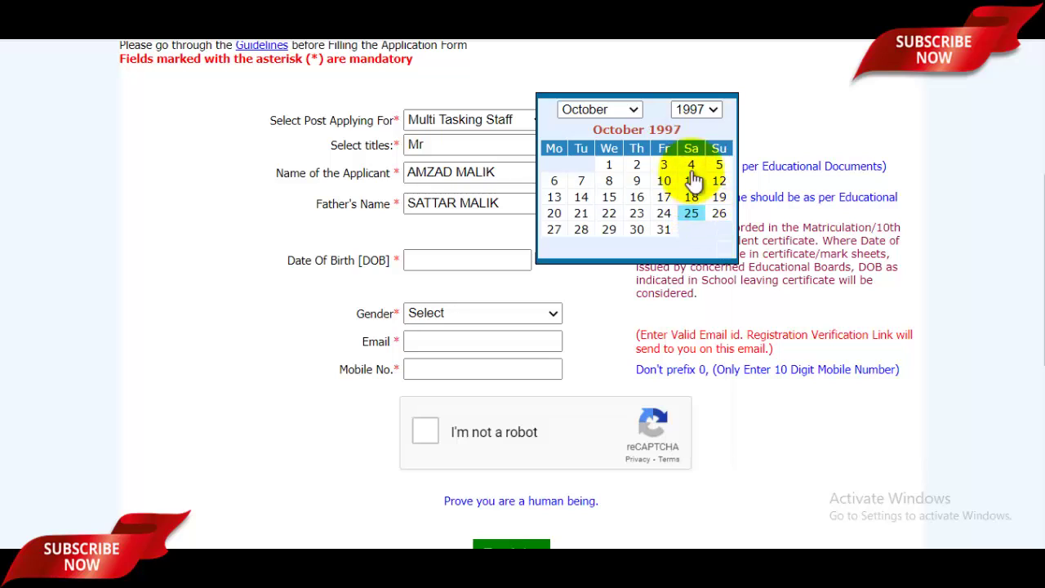
click(620, 112)
click(589, 191)
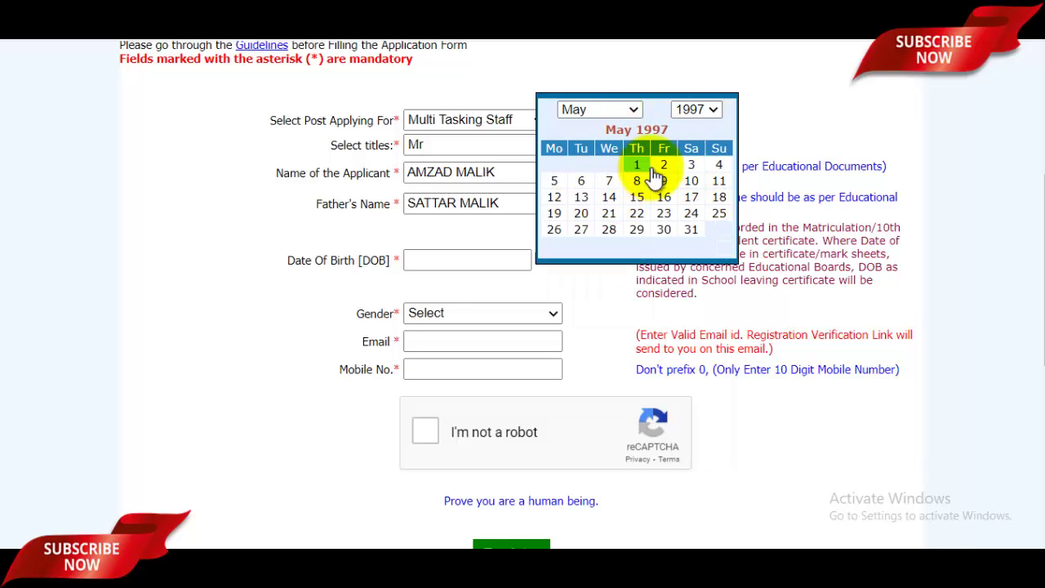
click(664, 164)
Step: Set the gender to Male and enter the applicant's email address
click(472, 319)
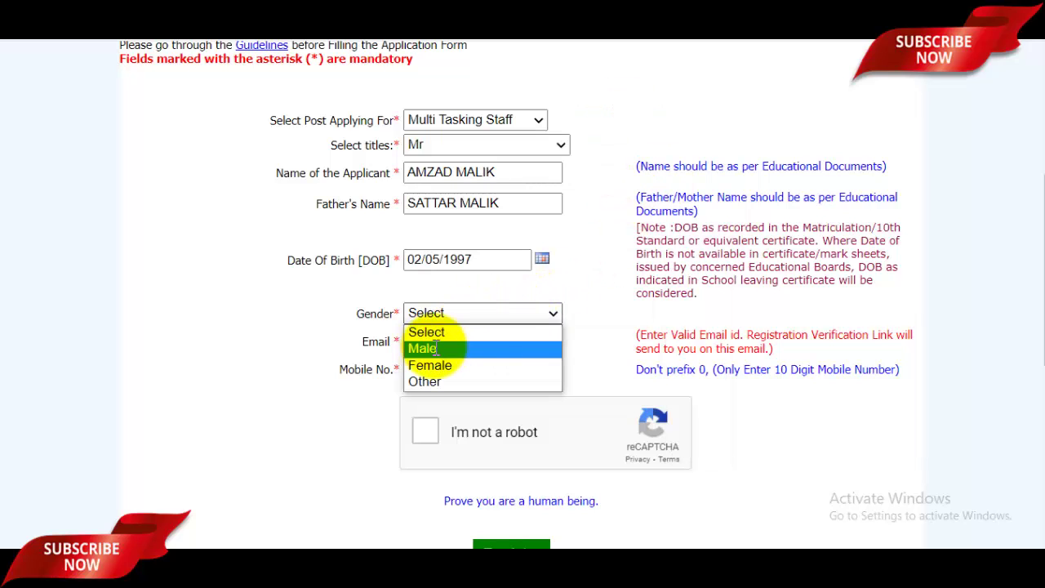
click(457, 347)
click(461, 339)
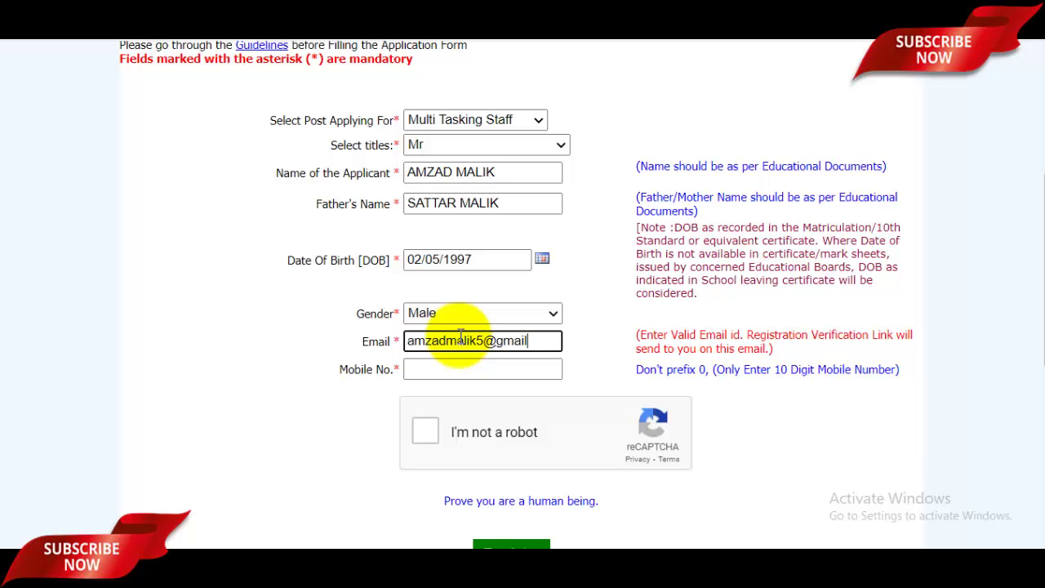
click(489, 370)
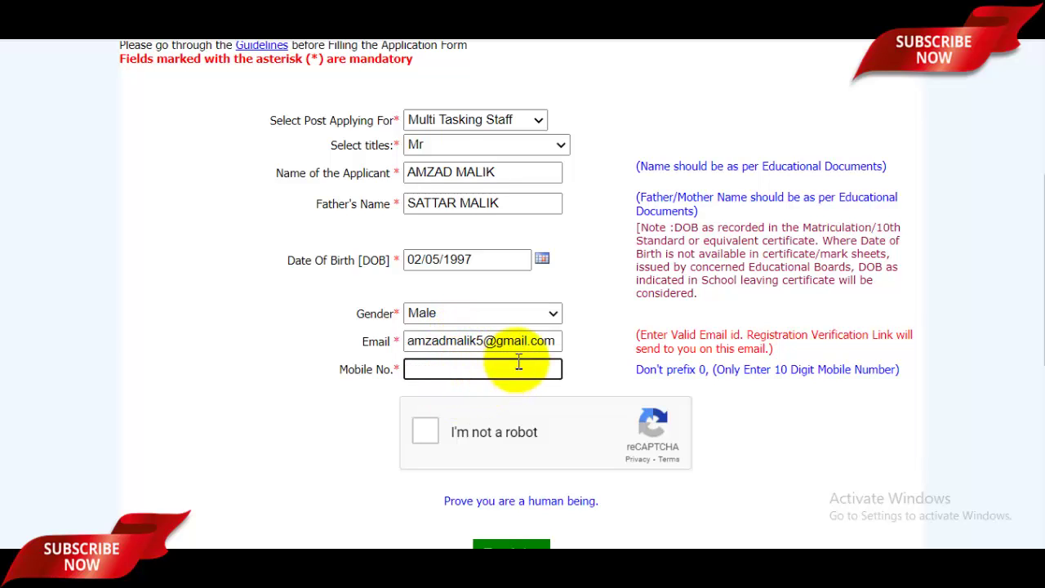
Step: Complete the reCAPTCHA check, then submit the registration form after checking its entries
scroll(502, 367, down, 1)
click(429, 361)
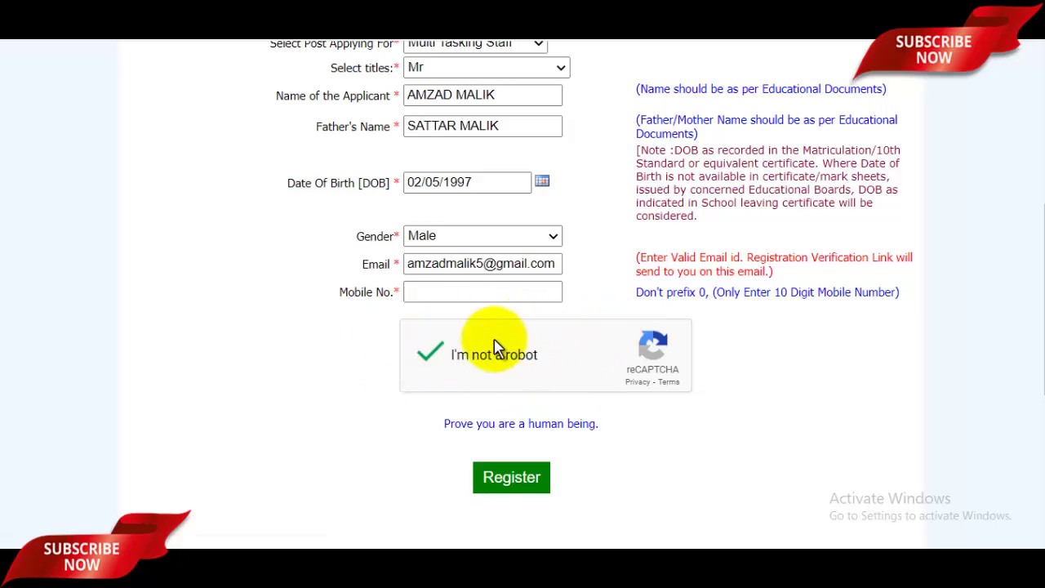
scroll(583, 354, up, 4)
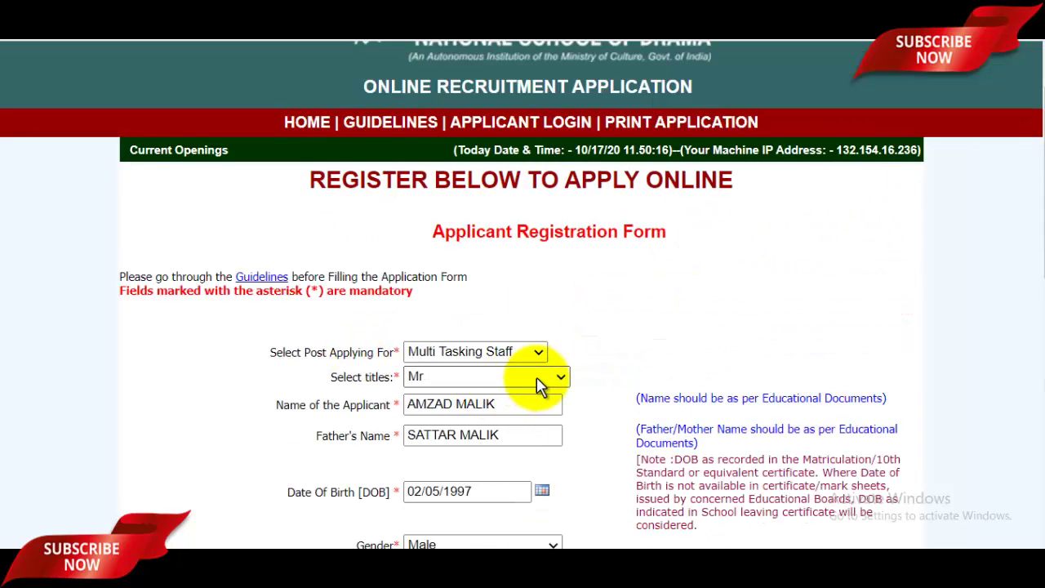
scroll(538, 385, down, 1)
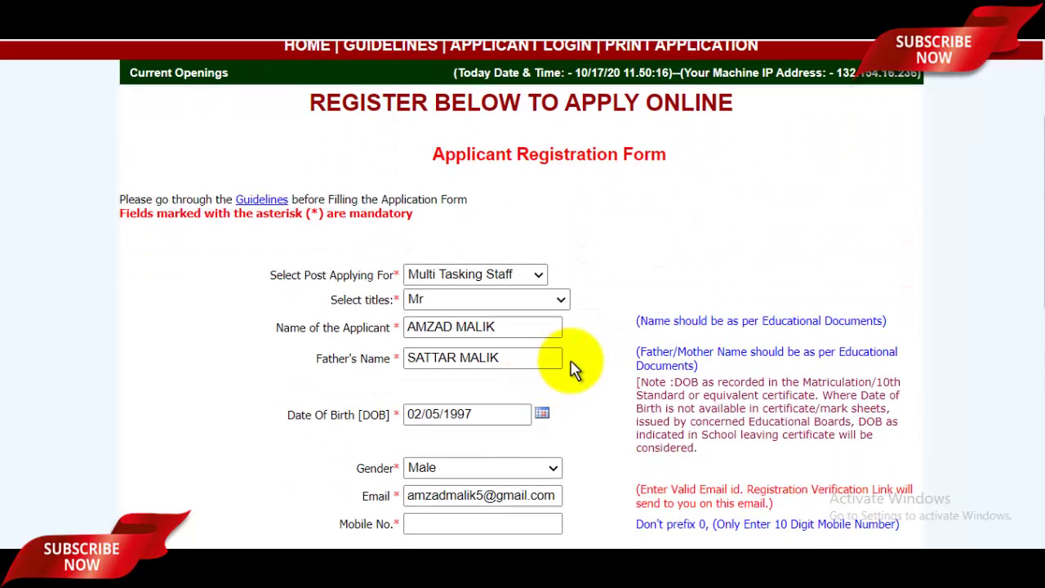
scroll(570, 364, down, 4)
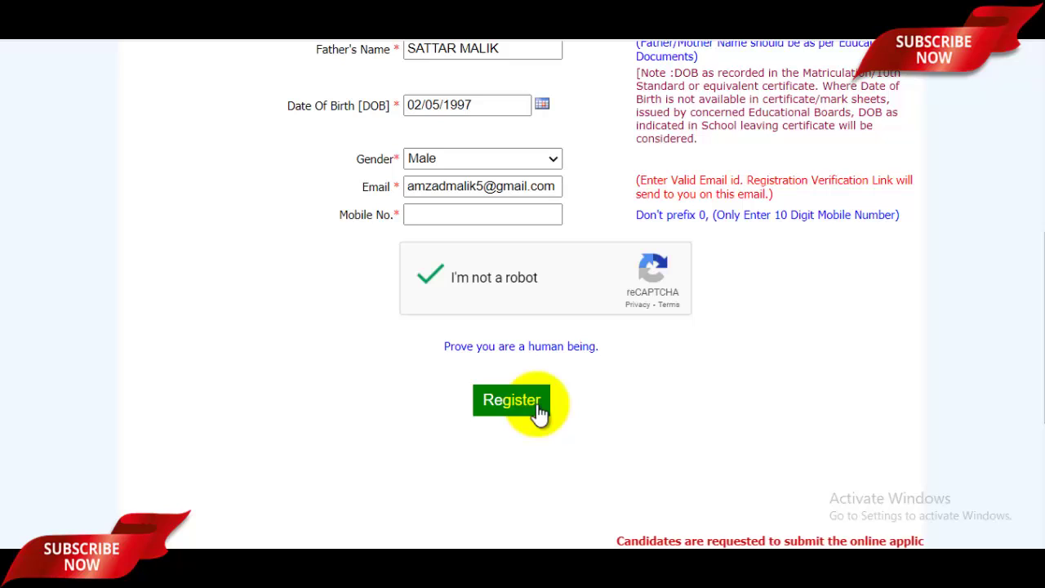
click(511, 400)
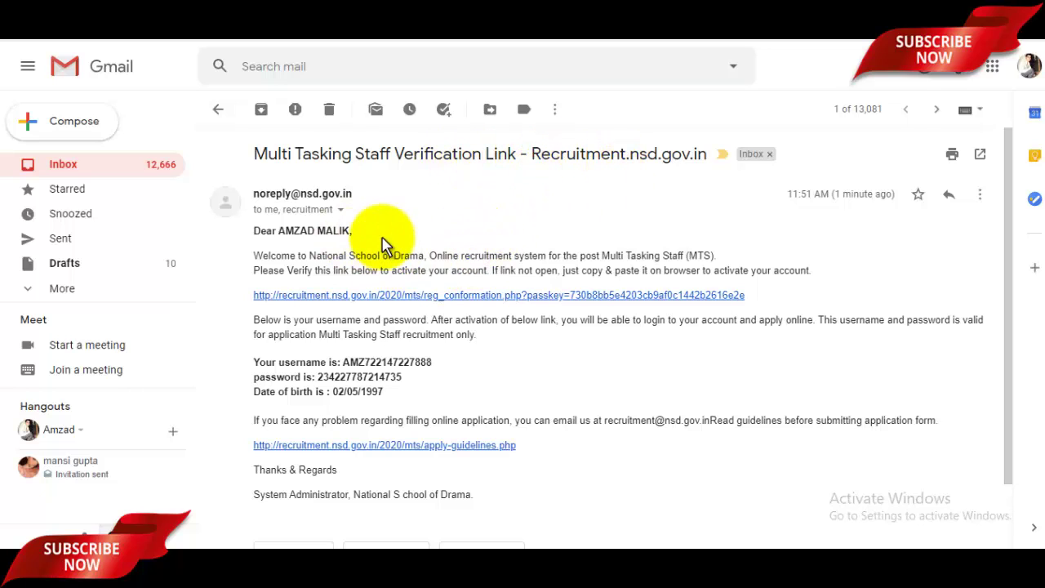
Step: Activate the account with the verification link in the Gmail message and proceed to the applicant login page
click(452, 301)
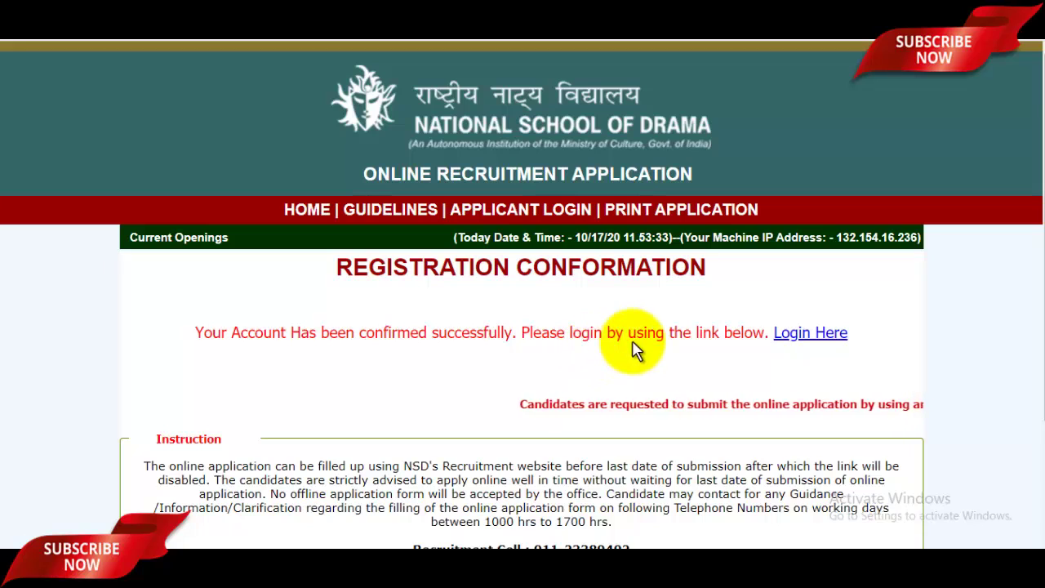
click(804, 335)
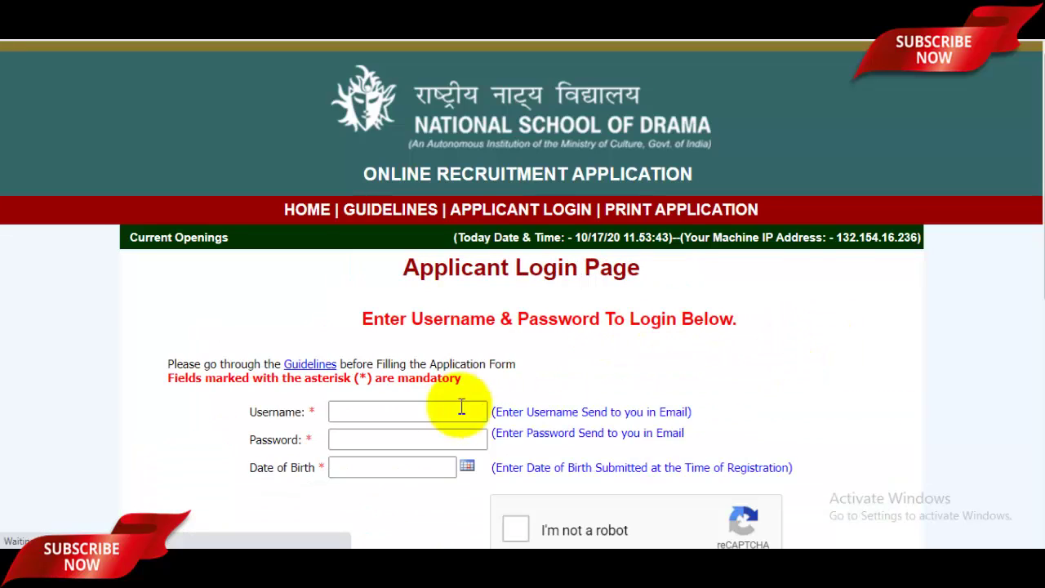
Step: Copy the username from the verification email in Gmail into the username field of the applicant login page
click(625, 10)
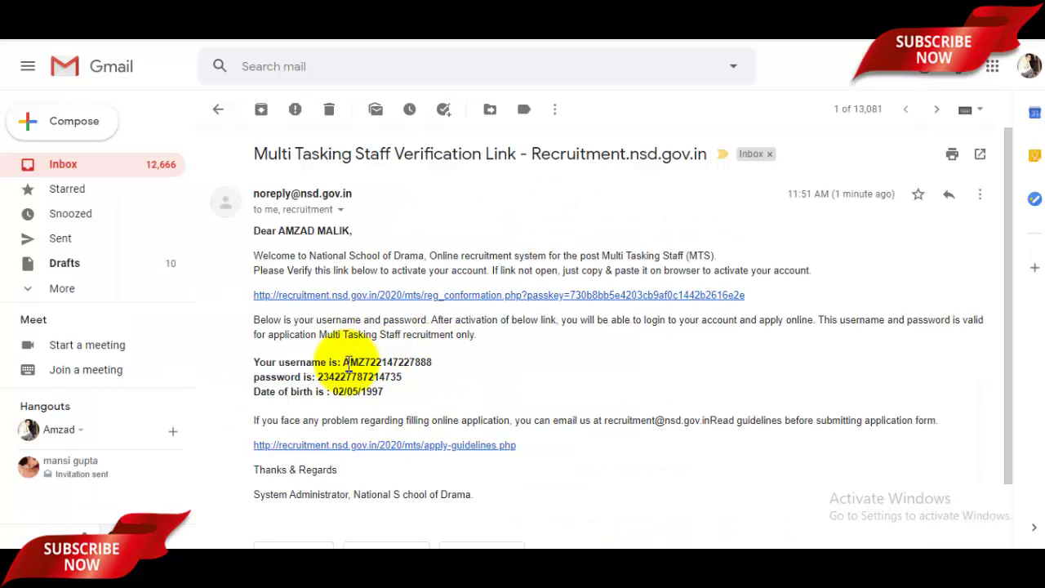
drag(347, 364, 433, 362)
key(ctrl+c)
click(745, 17)
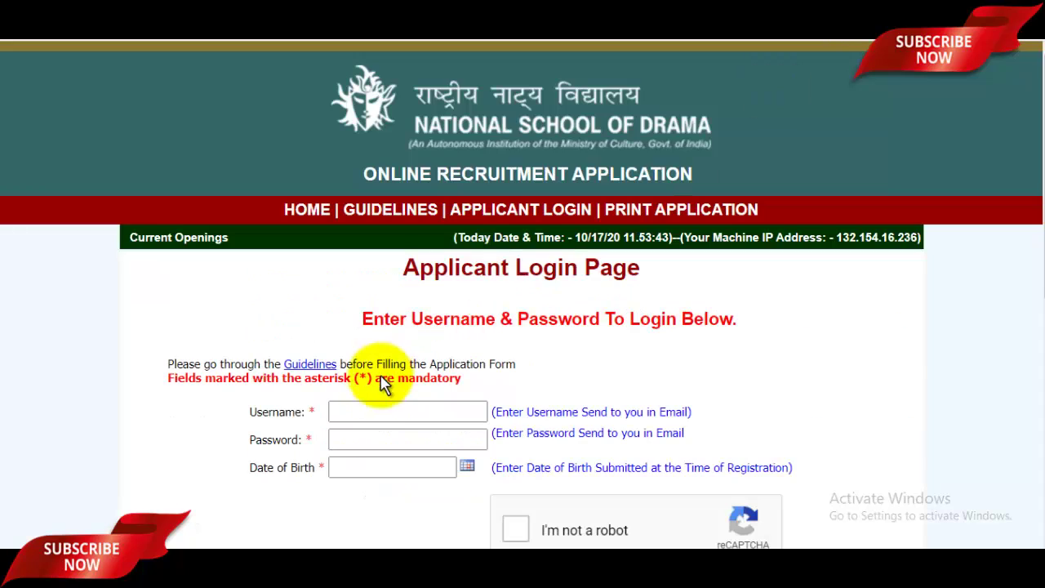
click(385, 411)
key(ctrl+v)
Step: Copy the account password from the verification email in Gmail into the password field of the login page
click(624, 9)
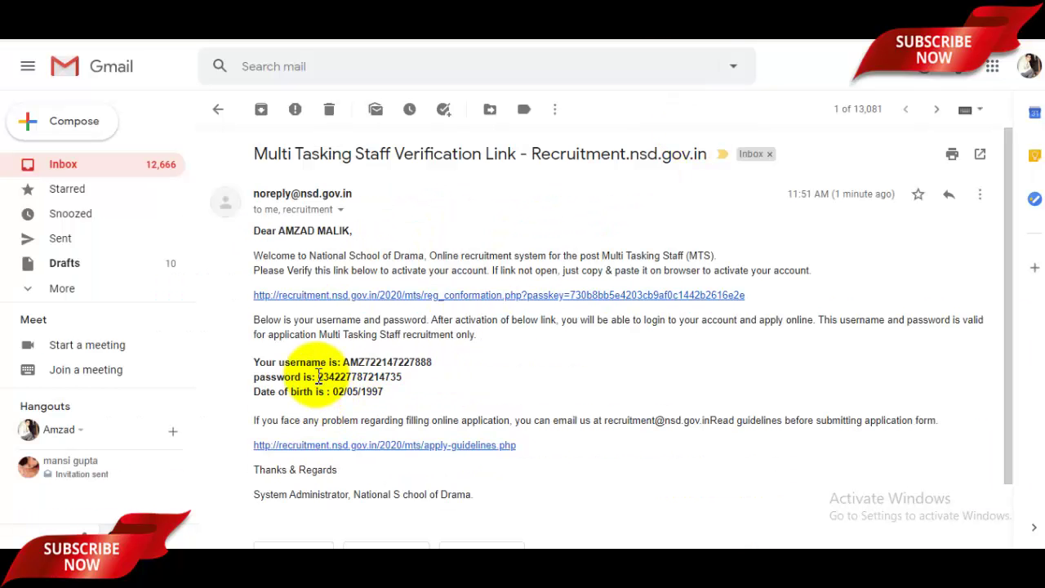
double_click(381, 376)
click(708, 10)
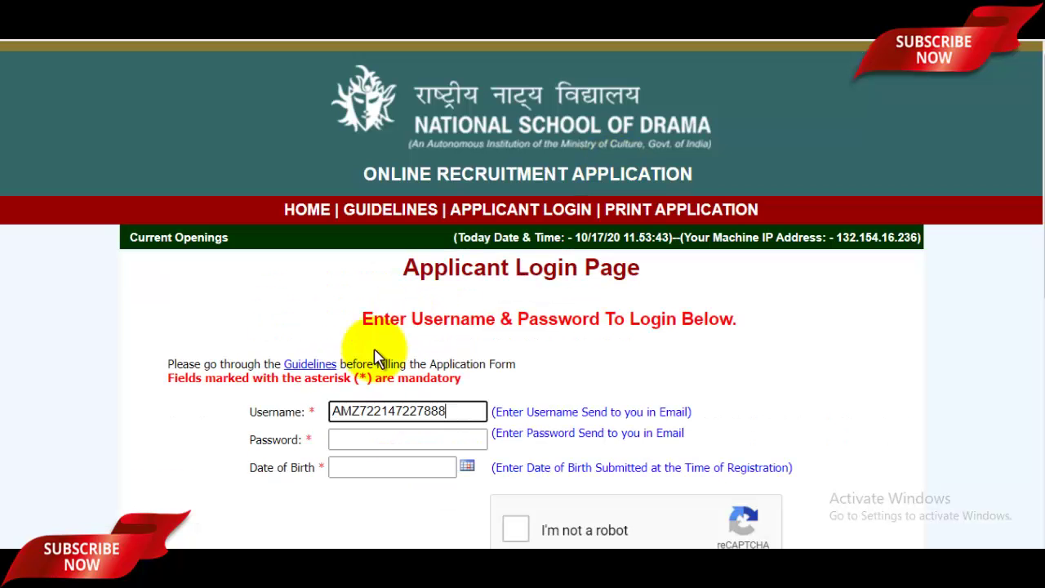
click(381, 440)
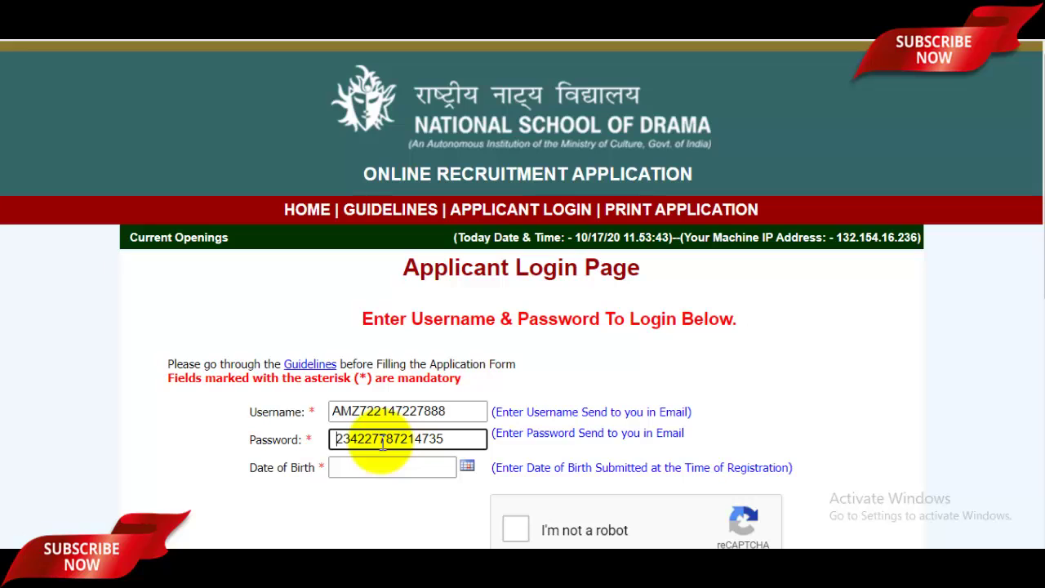
Step: Enter the applicant's date of birth on the login page by picking its year, month and day from the calendar
click(466, 466)
click(627, 310)
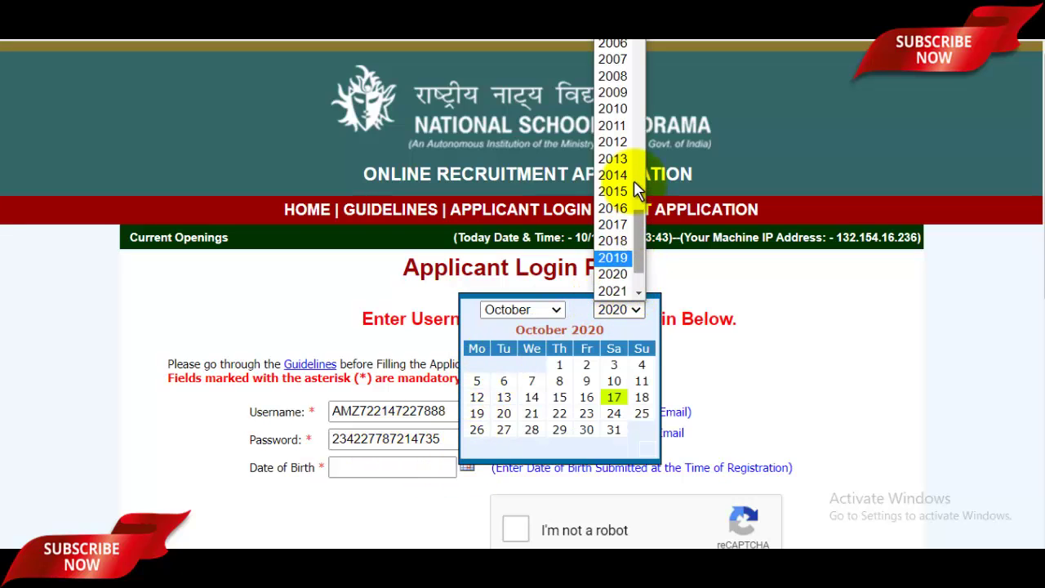
scroll(628, 147, up, 5)
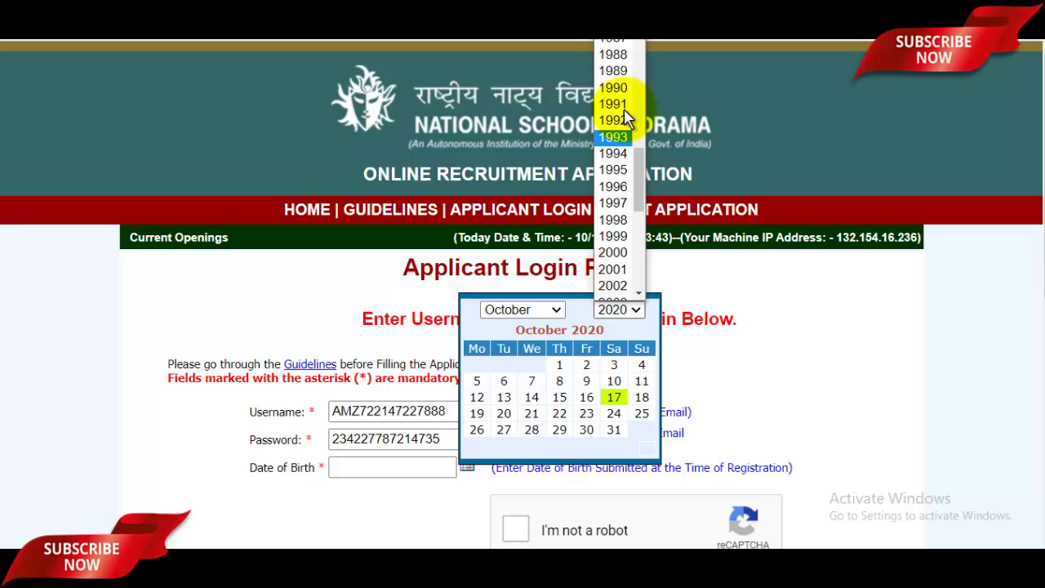
click(618, 202)
click(518, 311)
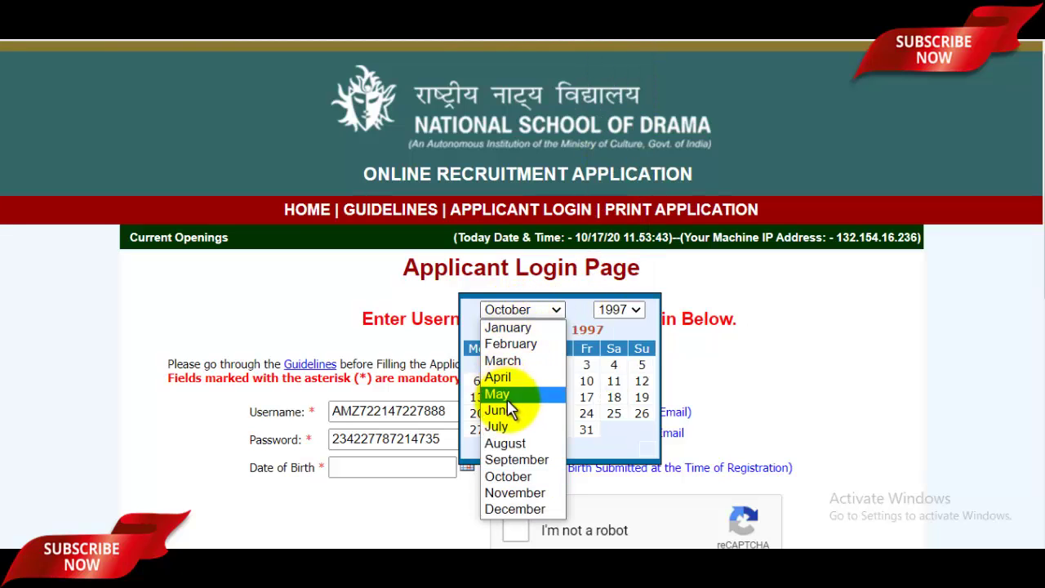
click(507, 397)
click(588, 369)
Step: Complete the reCAPTCHA check and submit the applicant login form
scroll(592, 355, down, 1)
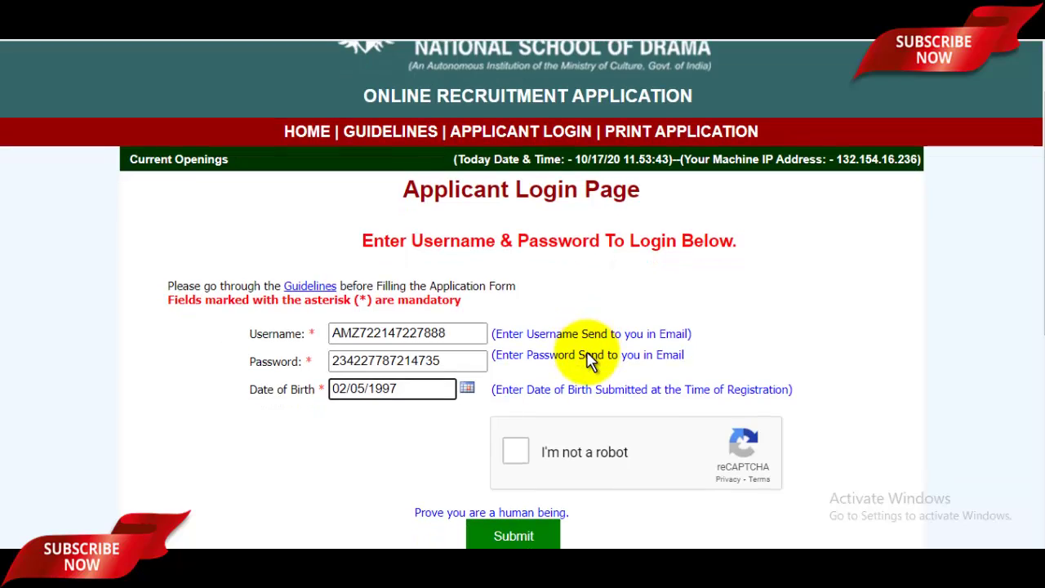
click(516, 377)
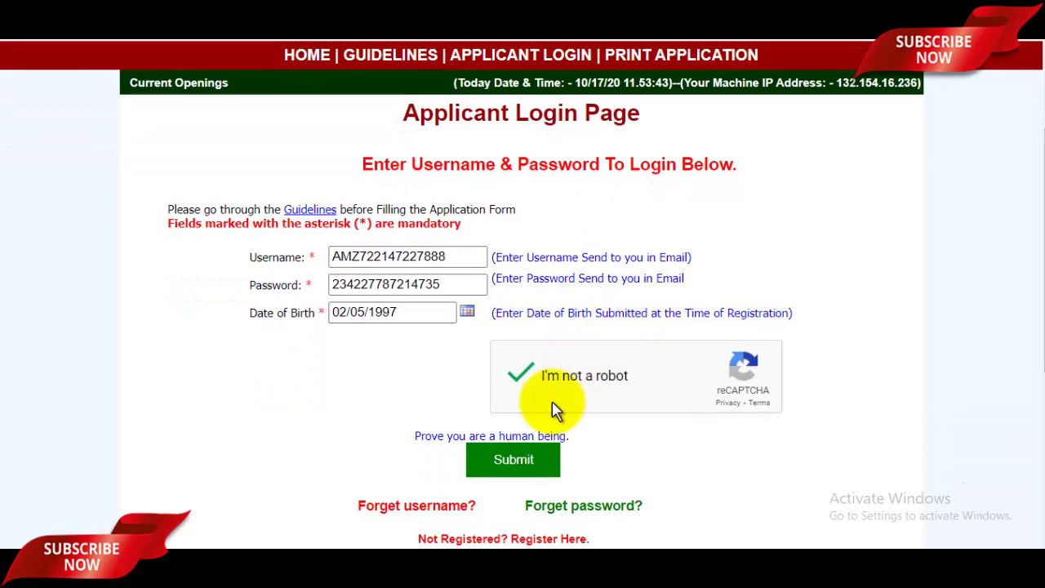
click(533, 461)
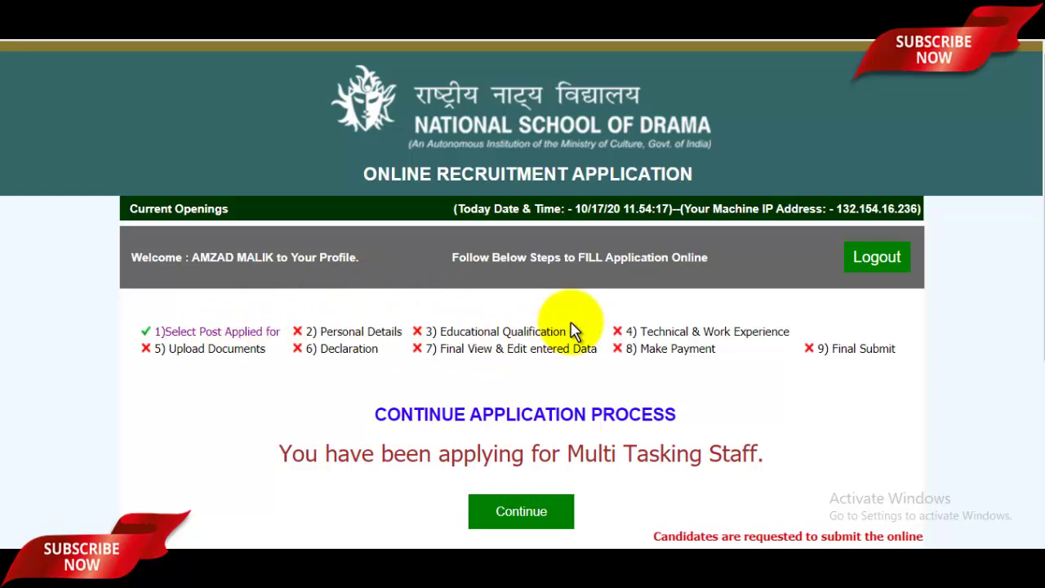
Step: Continue the Multi Tasking Staff application process to the personal details form
scroll(302, 270, down, 1)
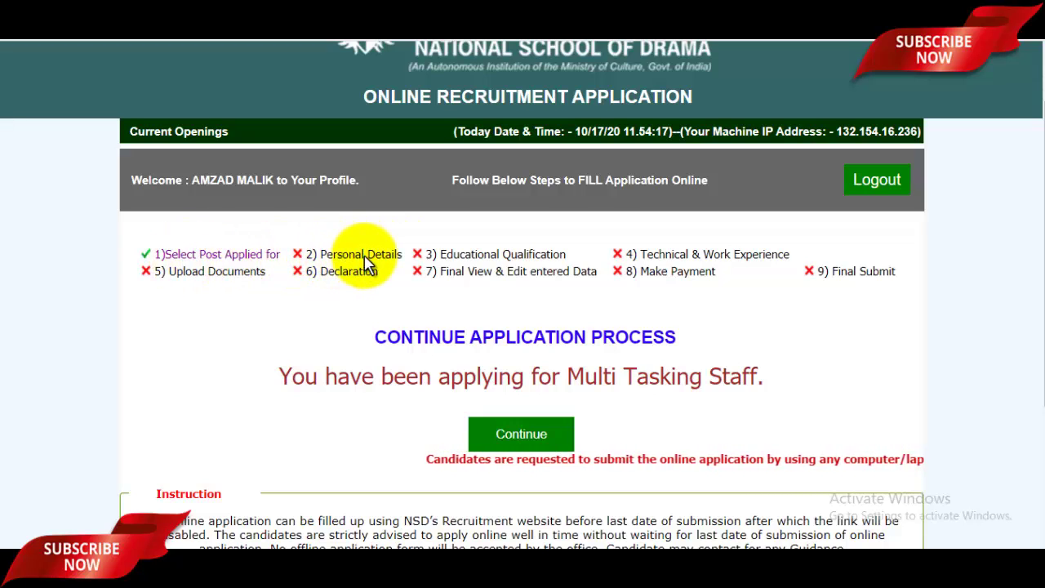
scroll(569, 343, down, 2)
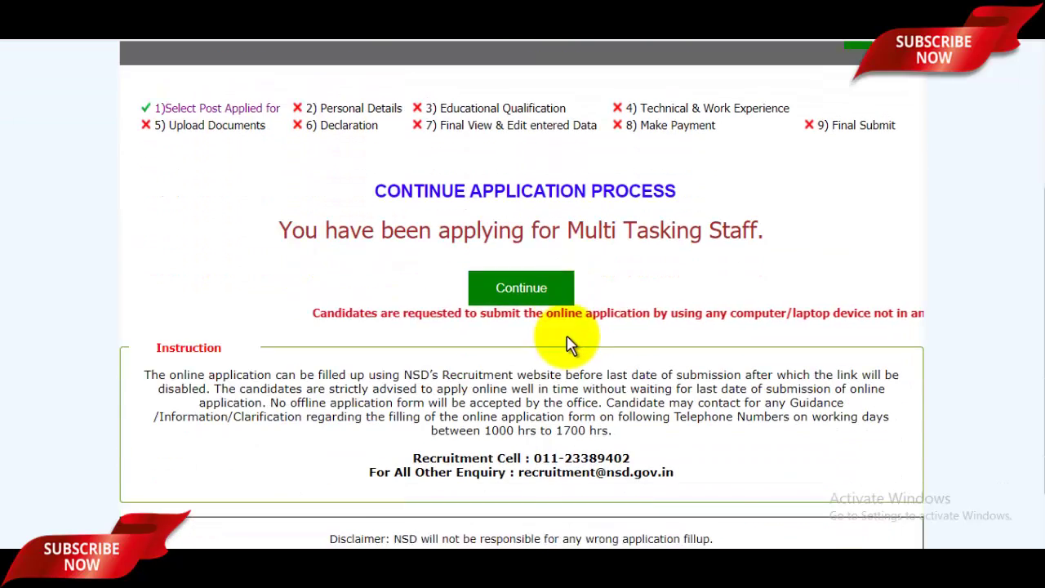
click(533, 282)
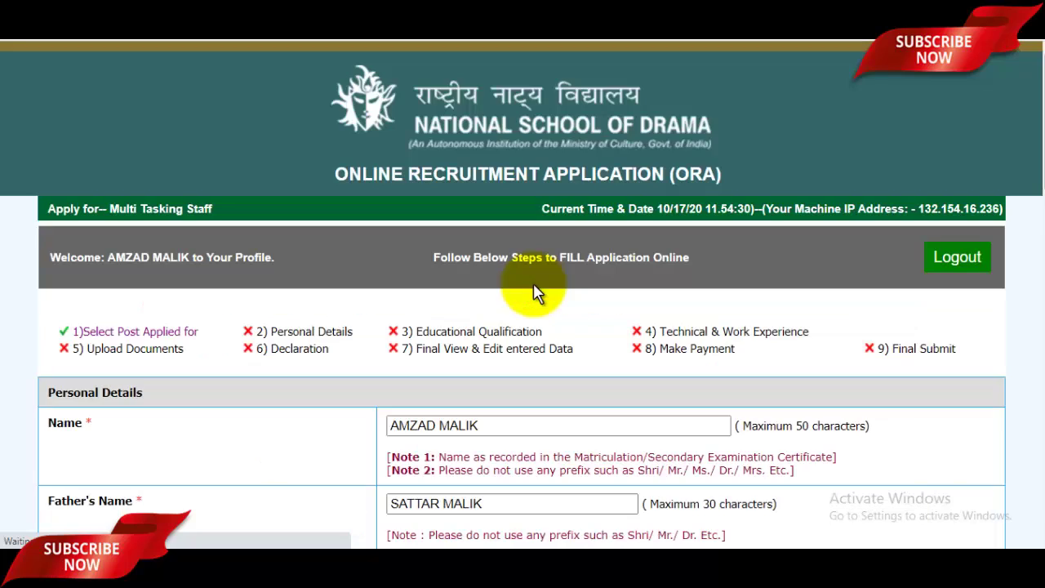
Step: Fill in the mother's name and set the category to GENERAL in the personal details
scroll(555, 311, down, 3)
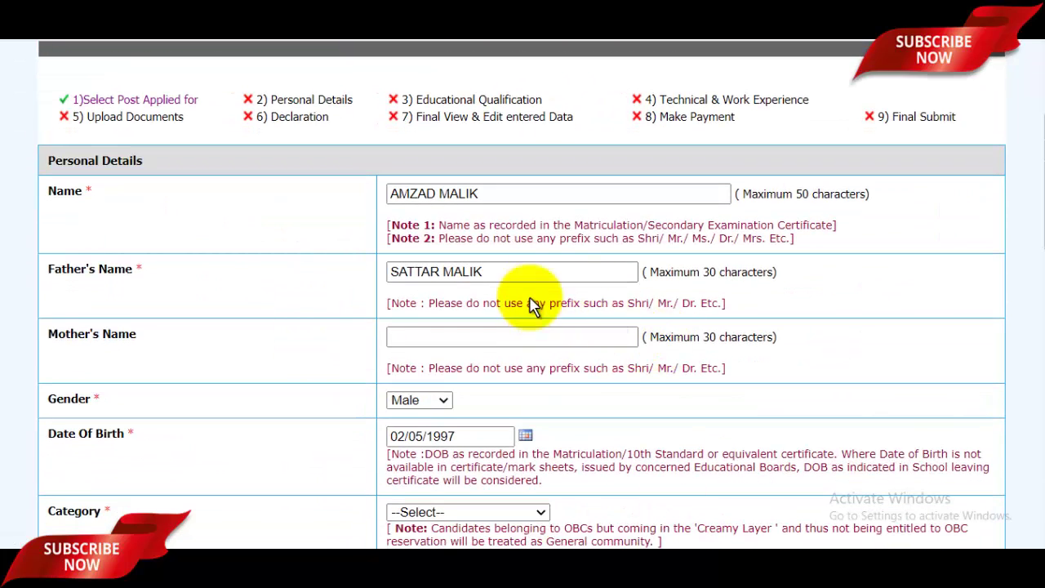
scroll(531, 269, down, 1)
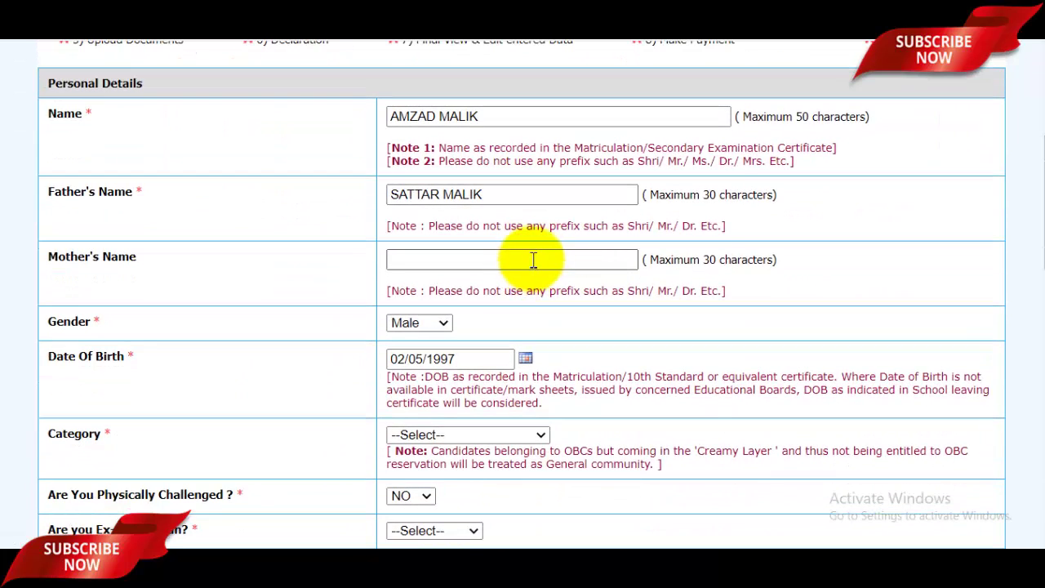
click(534, 259)
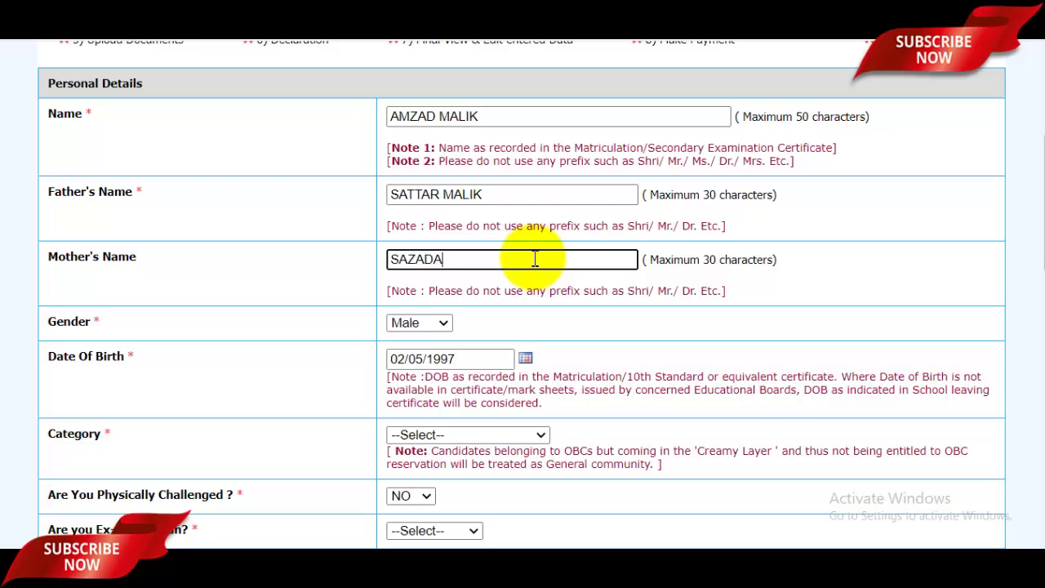
scroll(515, 261, down, 2)
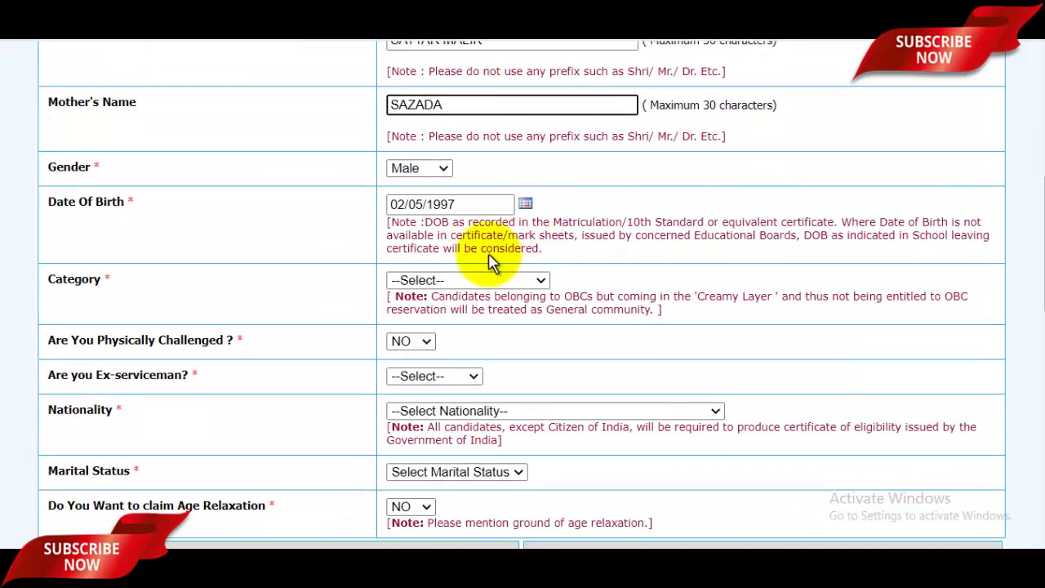
click(527, 280)
click(433, 313)
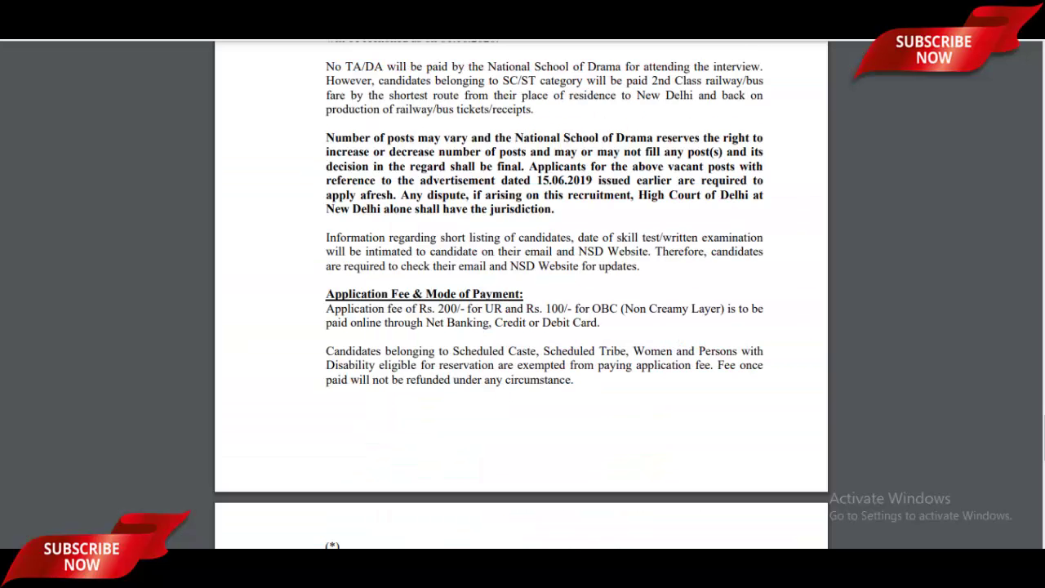
Step: Read the enlarged Application Fee & Mode of Payment section of Posts-Details.pdf, then return to the application form
click(1005, 462)
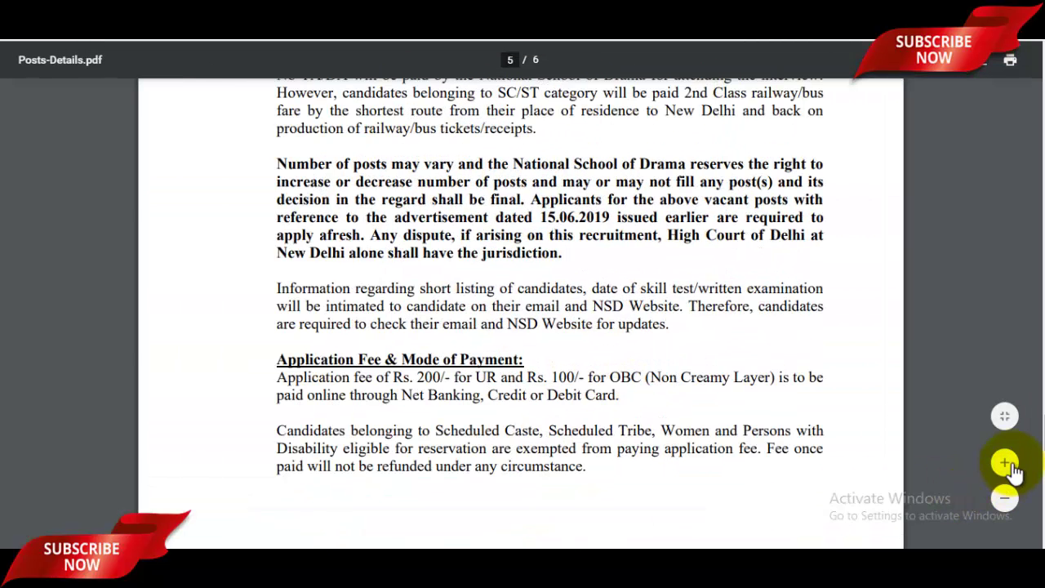
click(1005, 463)
scroll(703, 384, down, 2)
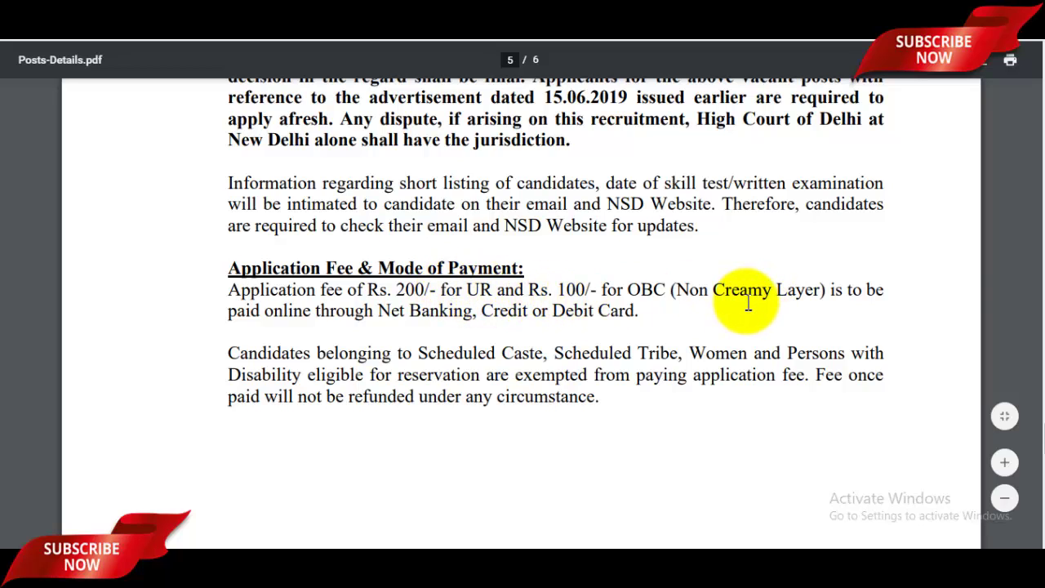
scroll(628, 275, down, 2)
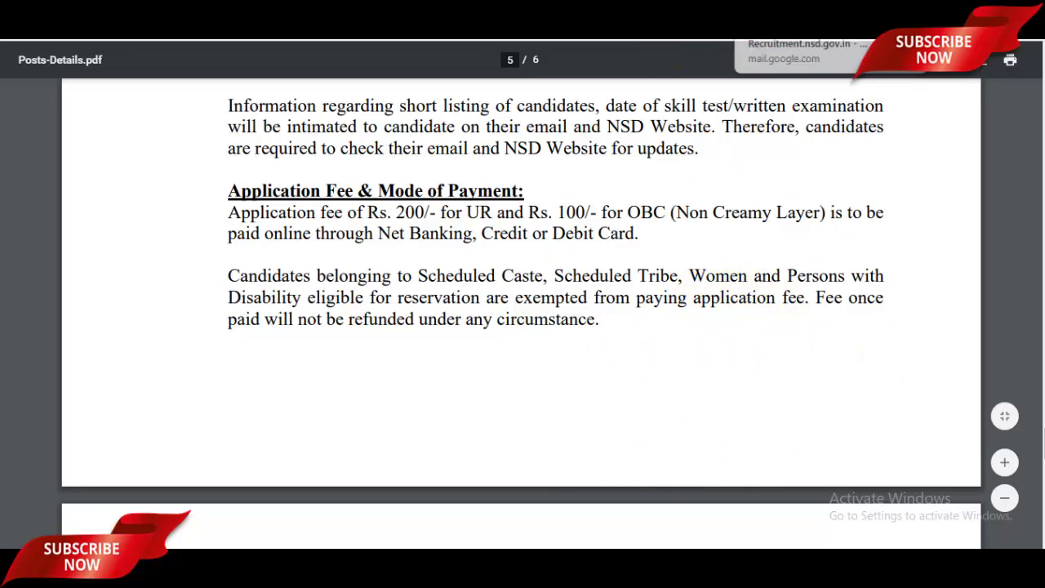
click(645, 25)
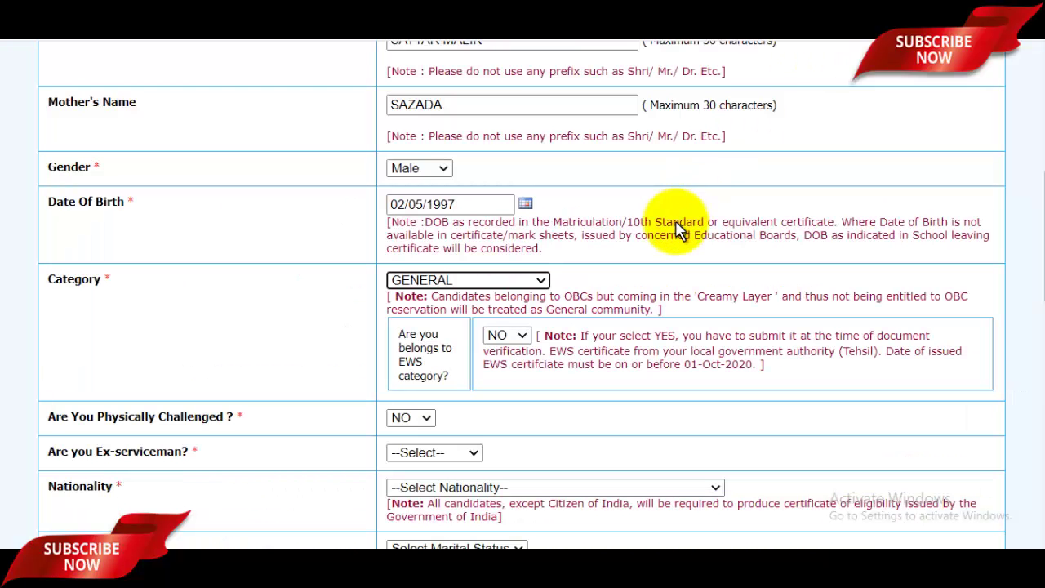
Step: Answer NO to both the EWS category question and the physically challenged question
scroll(621, 221, down, 2)
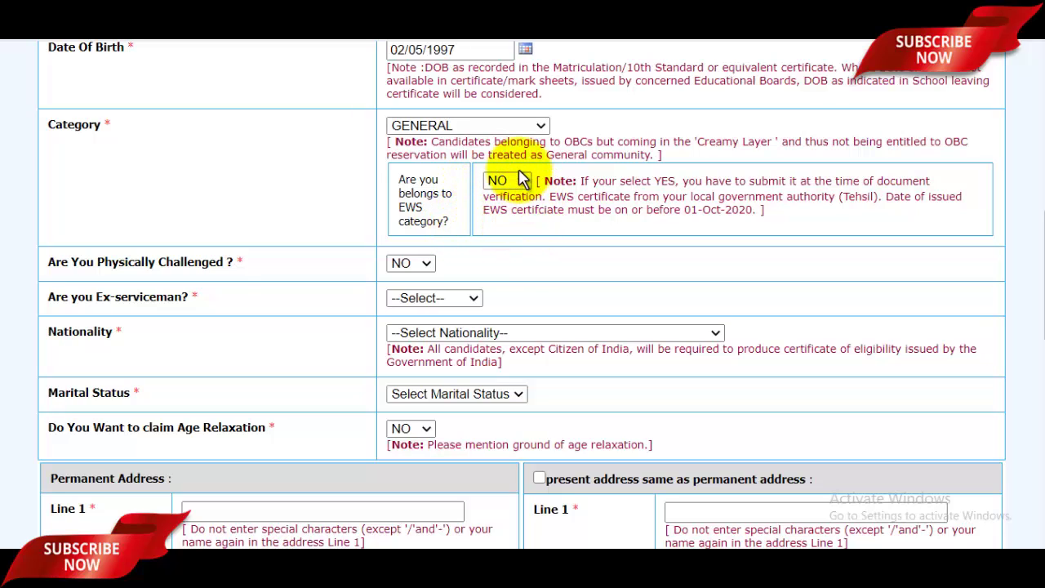
click(508, 180)
click(511, 187)
scroll(669, 194, down, 1)
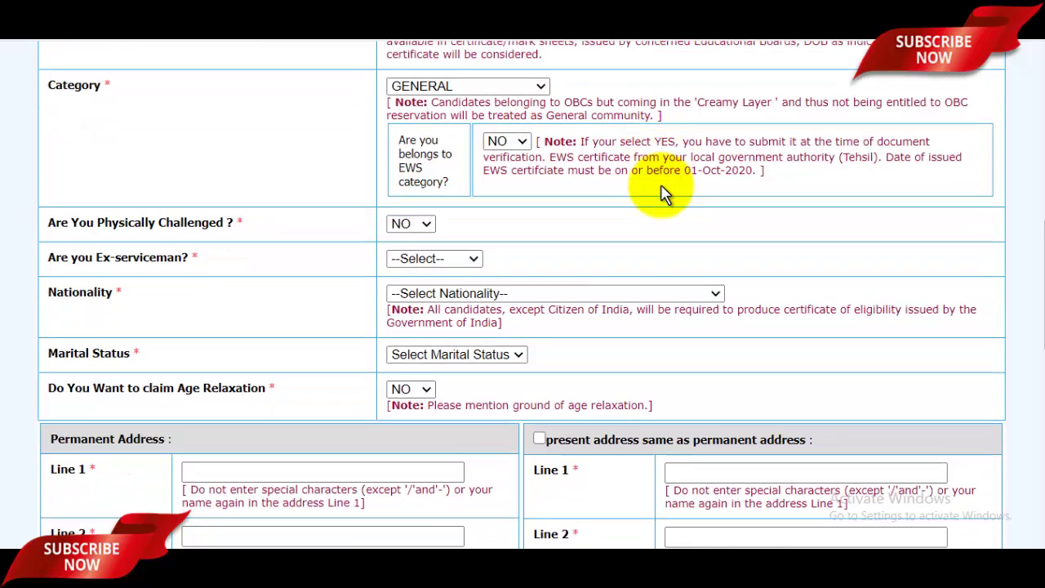
click(413, 194)
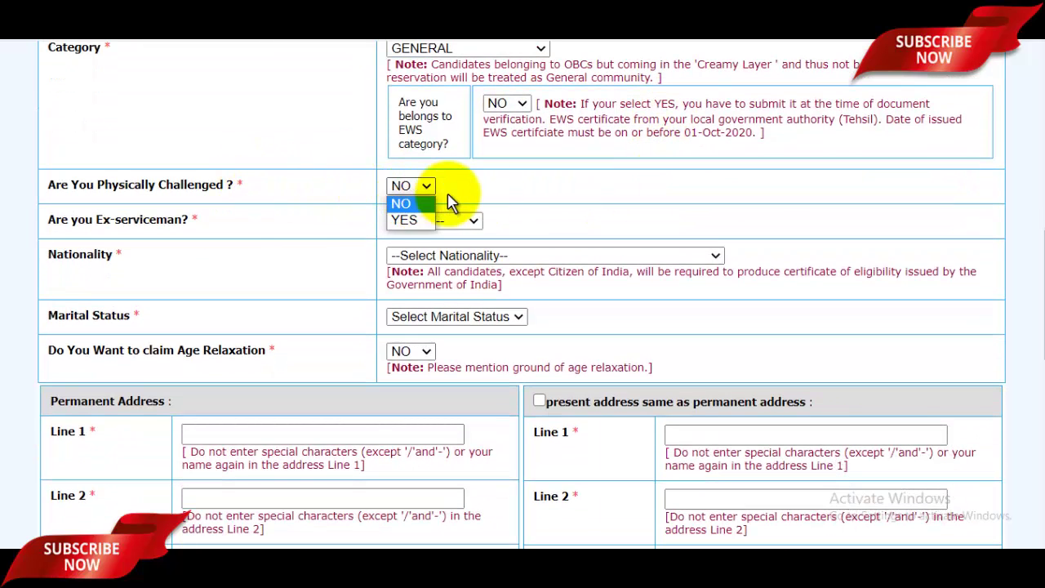
click(523, 199)
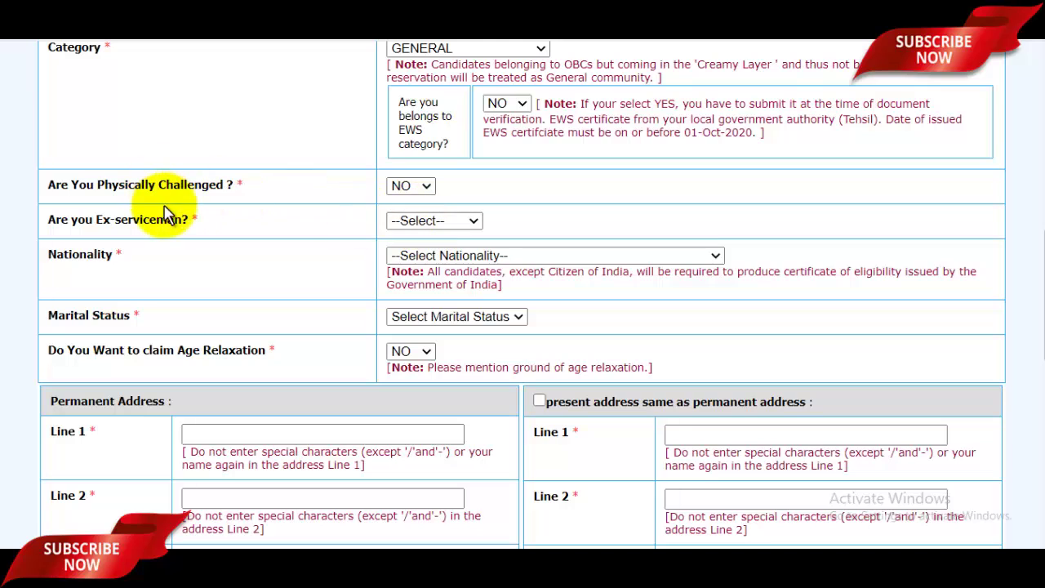
Step: Answer NO to the ex-serviceman question and set the nationality to Indian
click(401, 226)
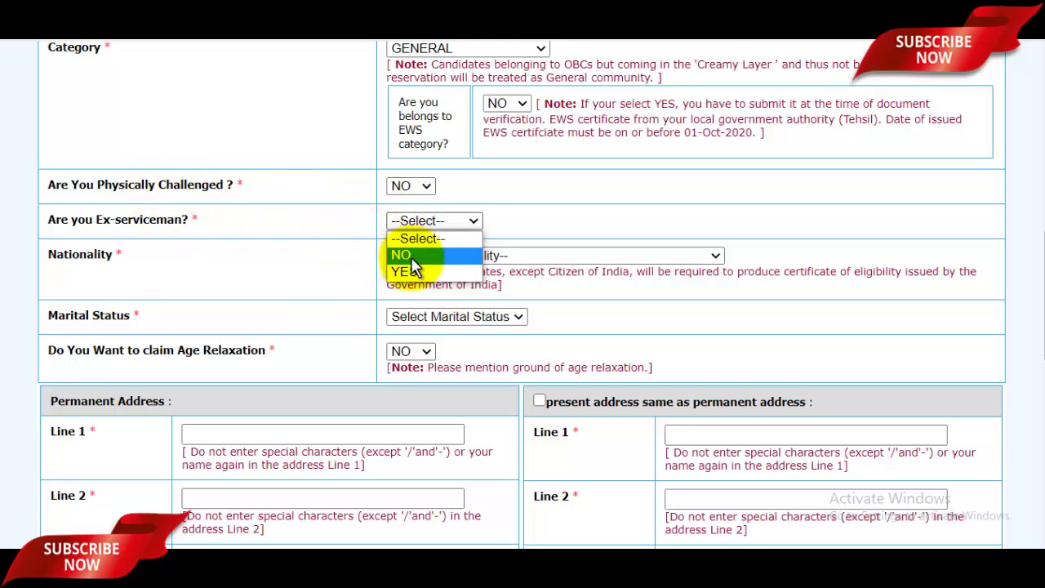
click(412, 256)
click(433, 260)
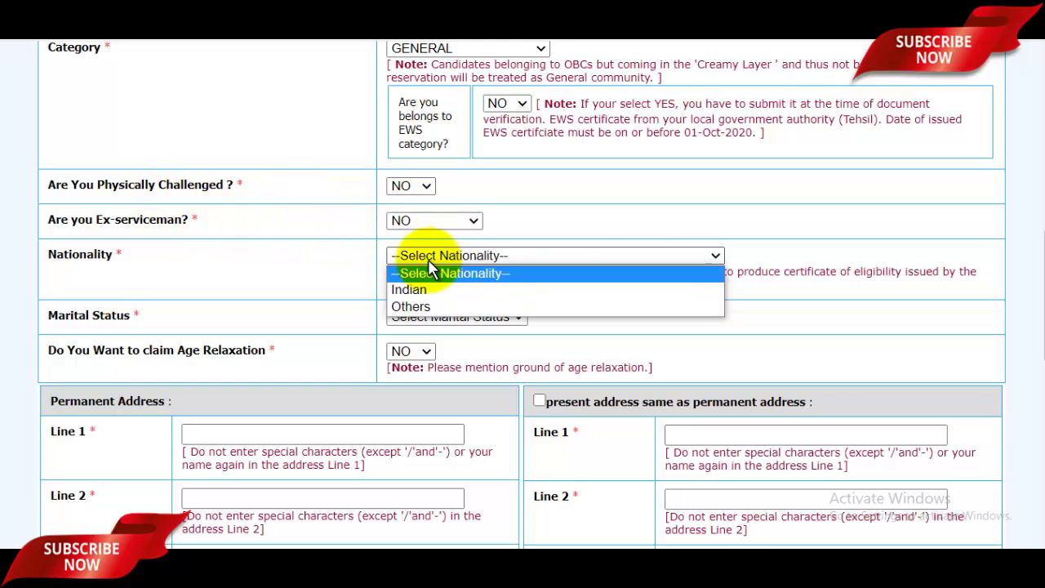
click(411, 290)
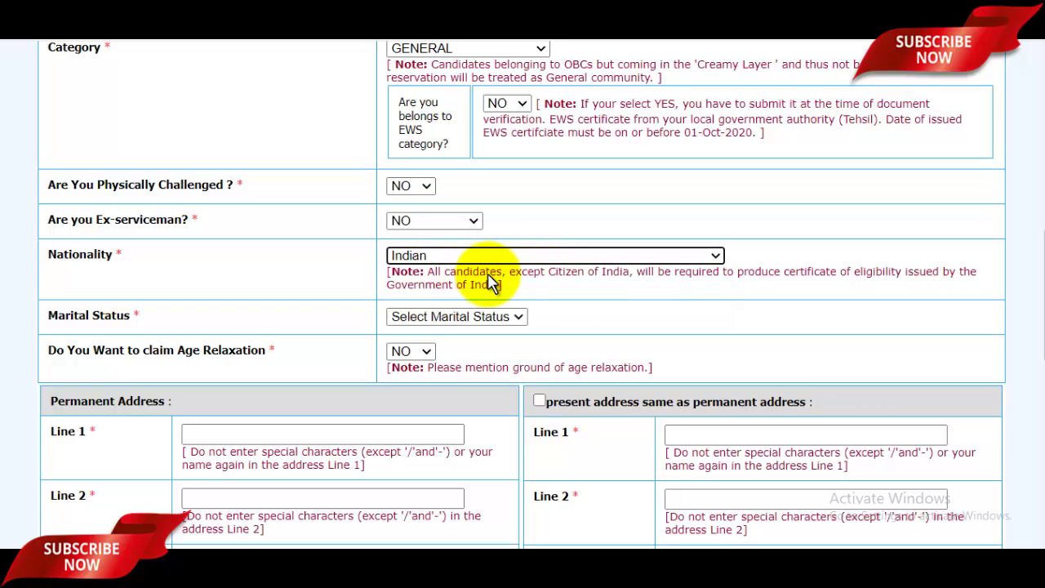
Step: Set the marital status to Unmarried and leave the age relaxation claim at NO
scroll(490, 281, down, 2)
click(454, 163)
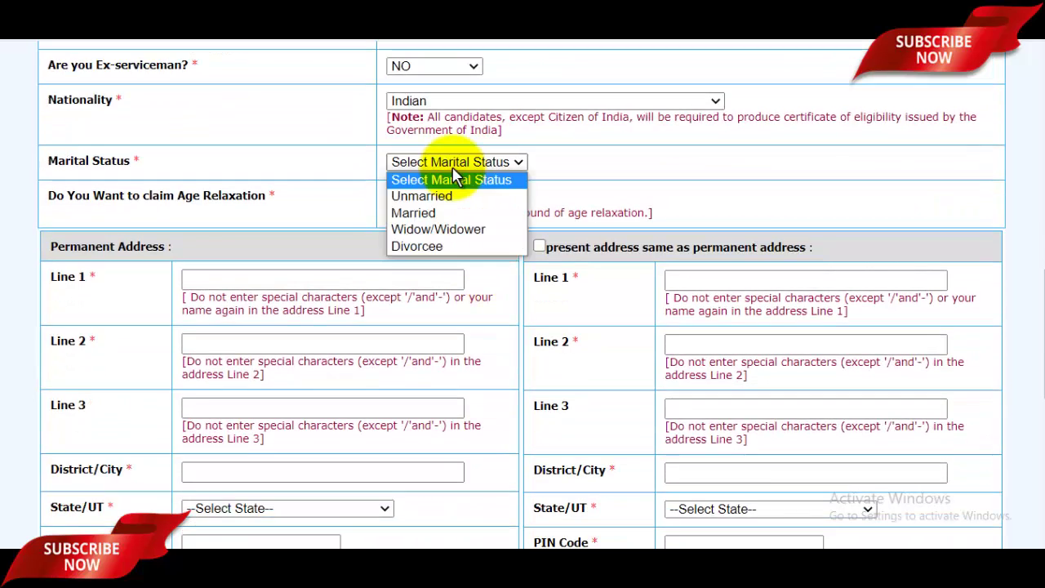
click(416, 197)
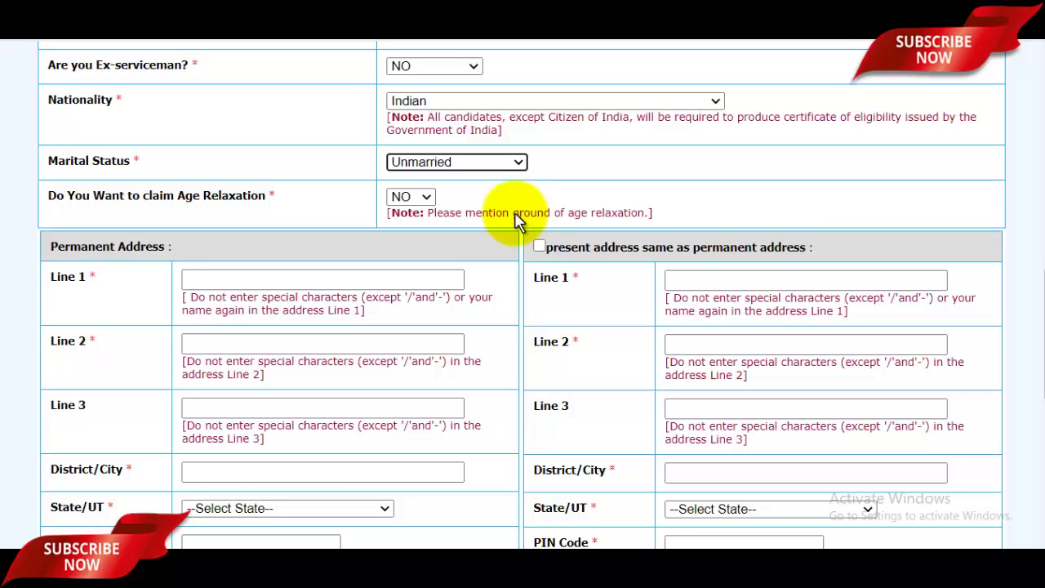
click(423, 199)
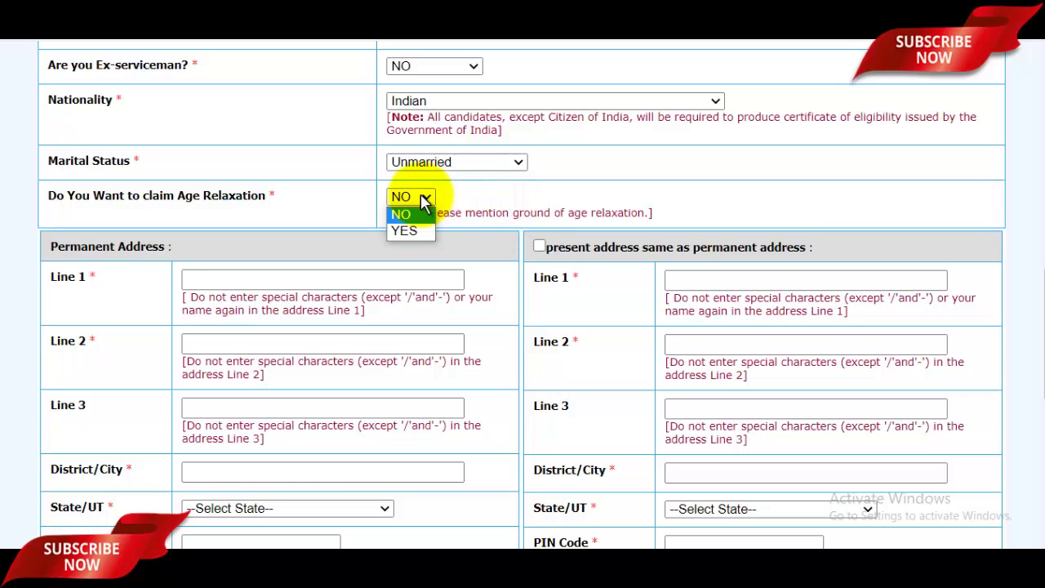
click(586, 204)
scroll(602, 245, down, 1)
Step: Enter the applicant's village and post office in lines 1 and 2 of the permanent address
scroll(602, 245, down, 2)
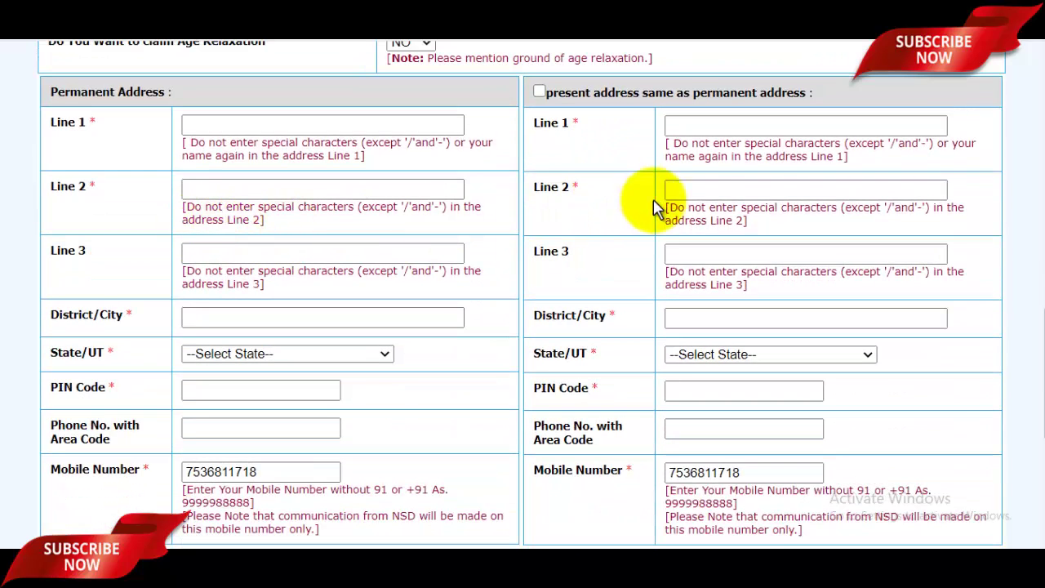
click(249, 124)
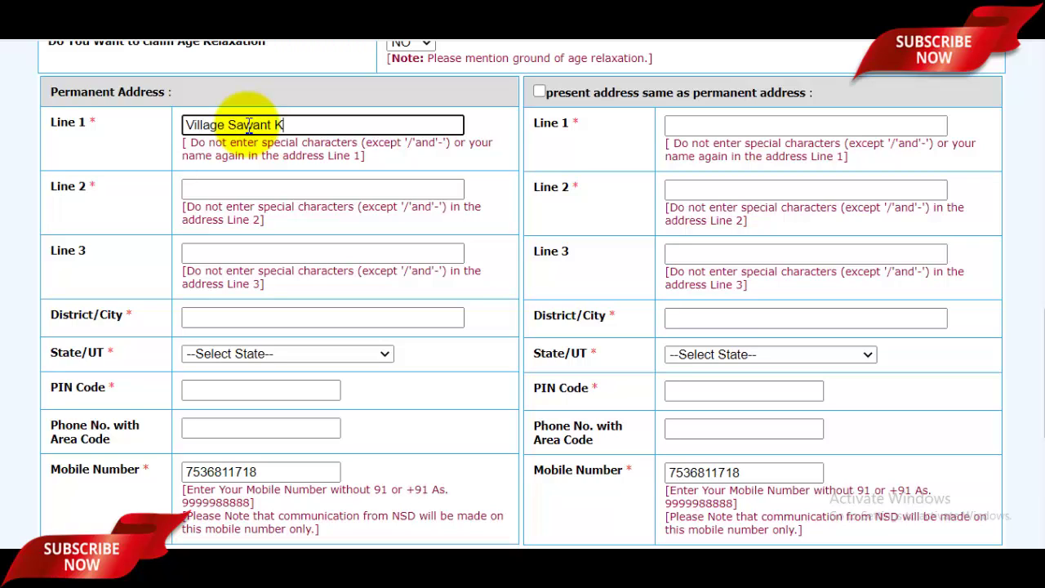
click(249, 187)
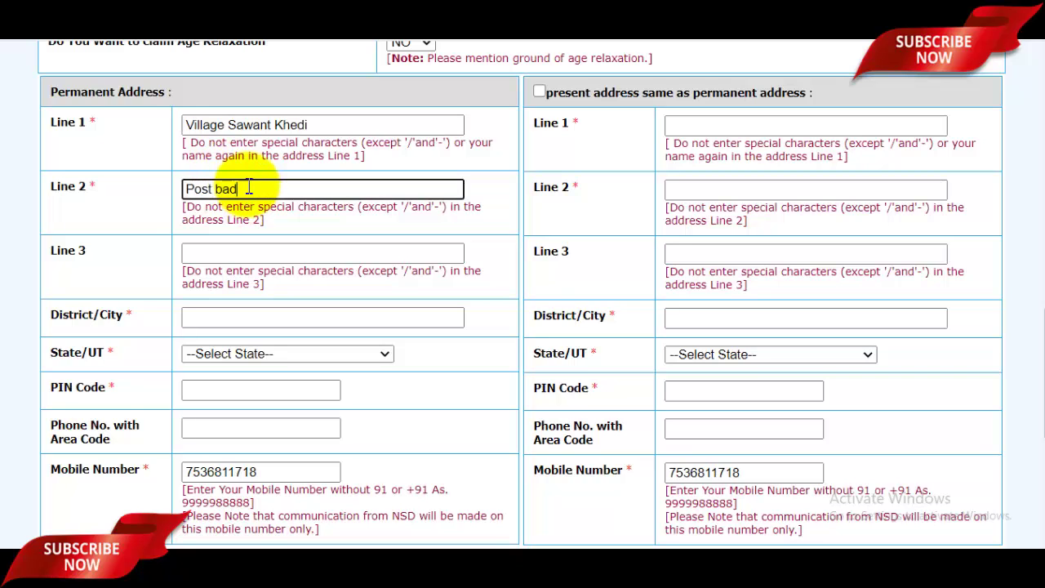
Step: Enter the applicant's district and select the state in the permanent address
scroll(249, 188, down, 1)
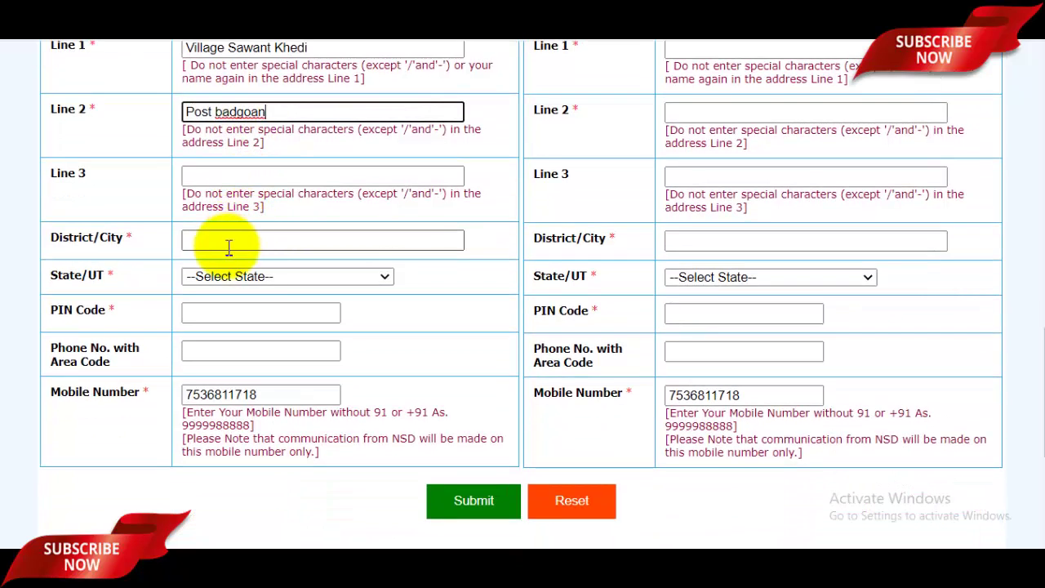
click(273, 245)
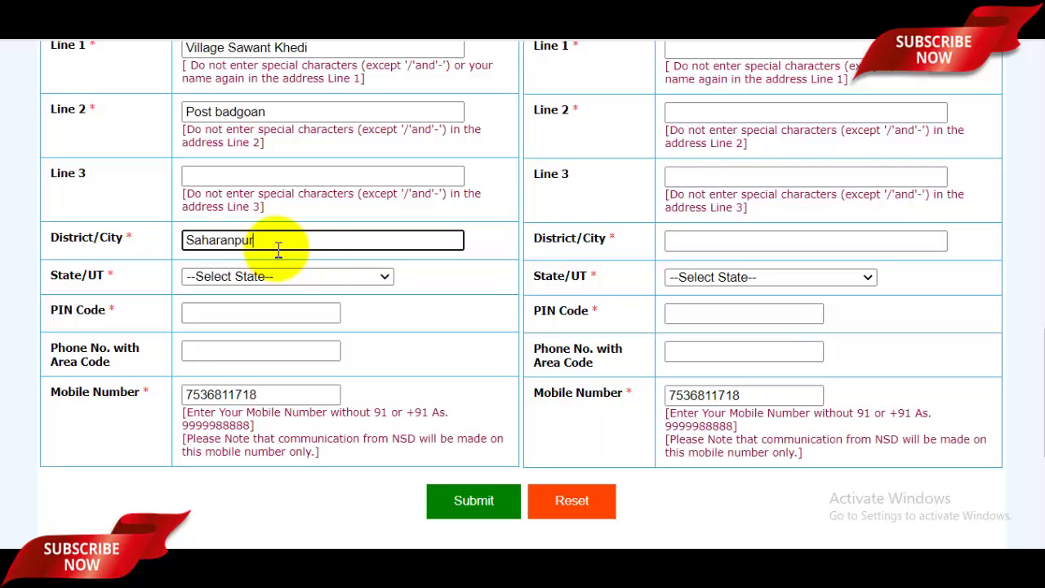
click(282, 275)
scroll(225, 204, down, 6)
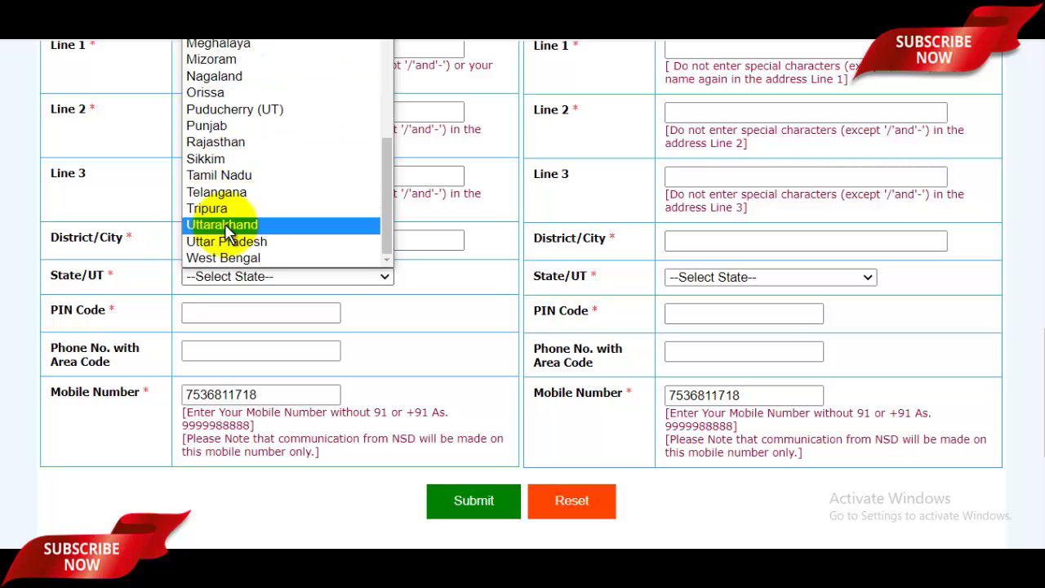
click(227, 241)
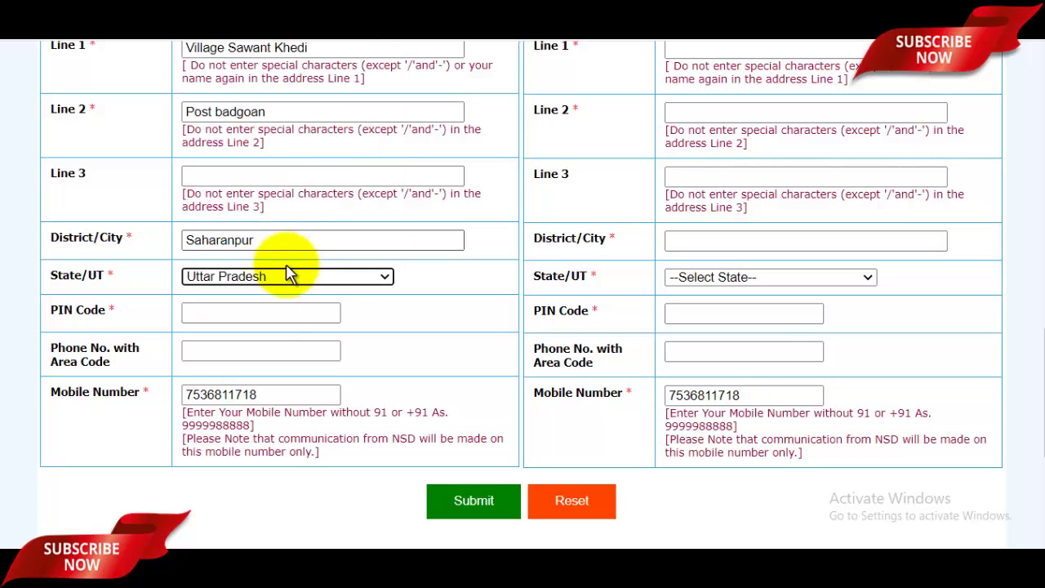
Step: Enter the postal PIN code in the permanent address and mark the present address as the same as the permanent address
click(253, 319)
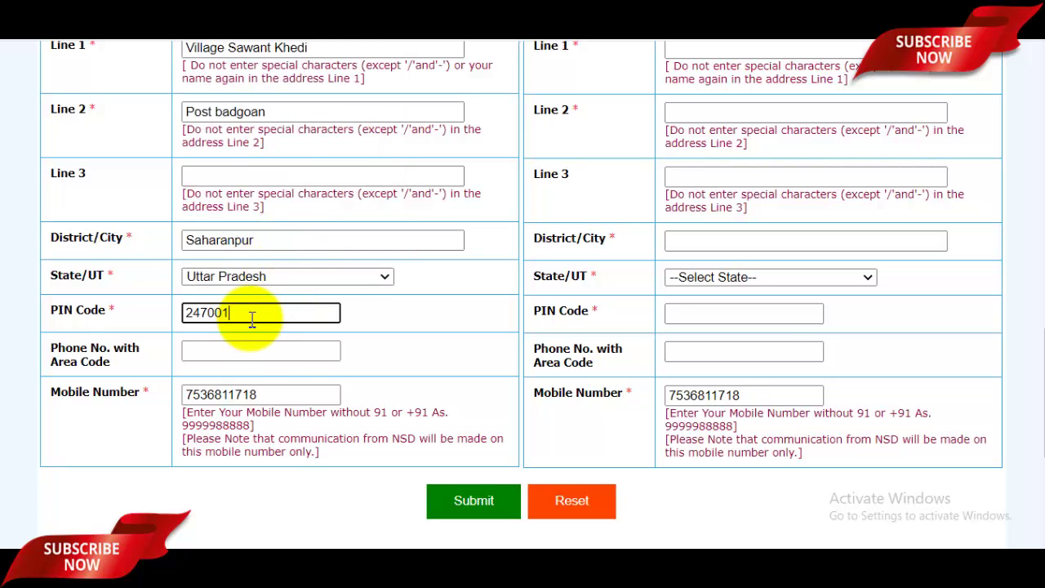
click(235, 371)
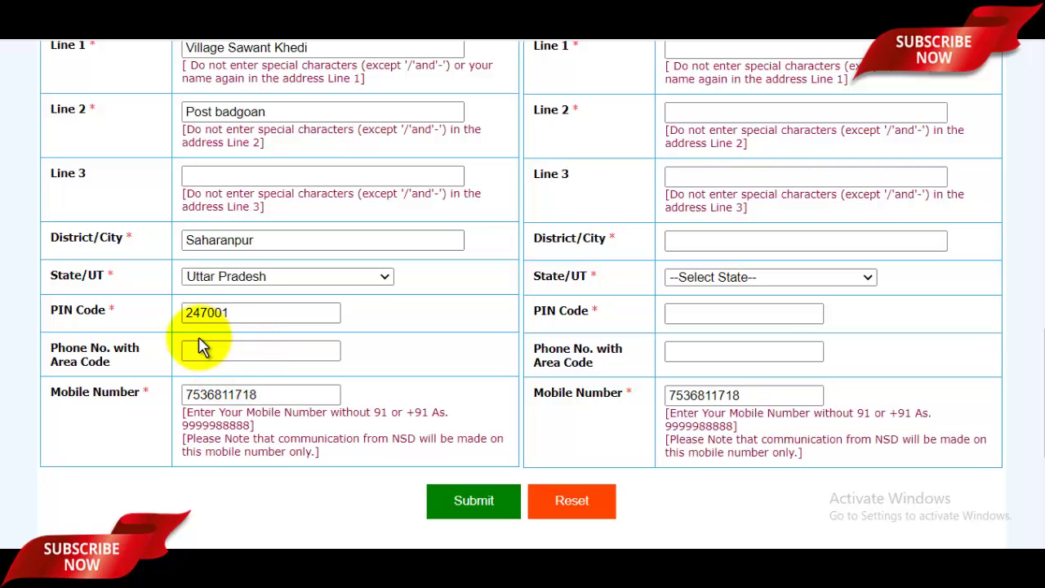
click(204, 350)
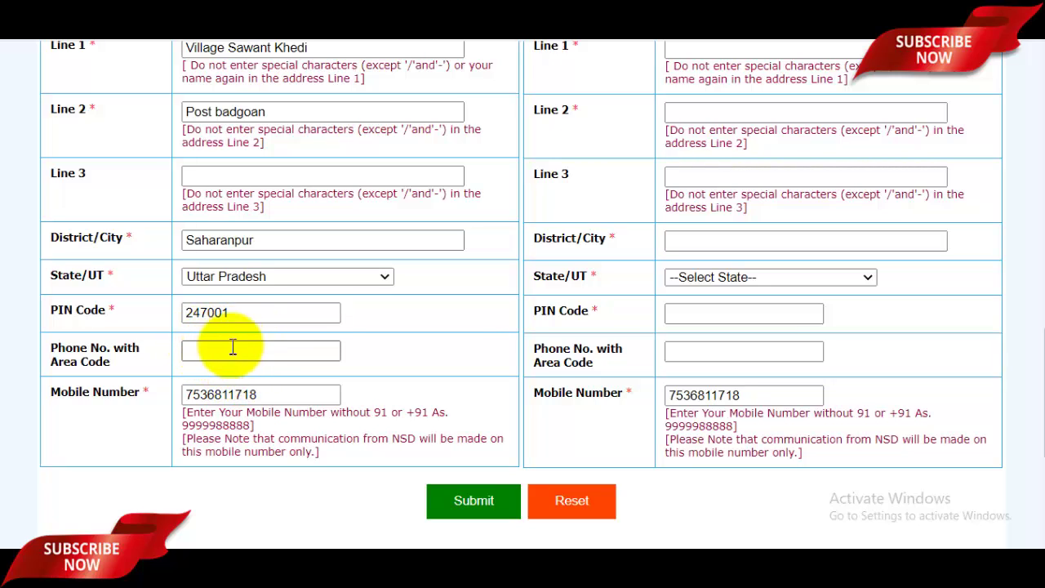
scroll(306, 343, up, 3)
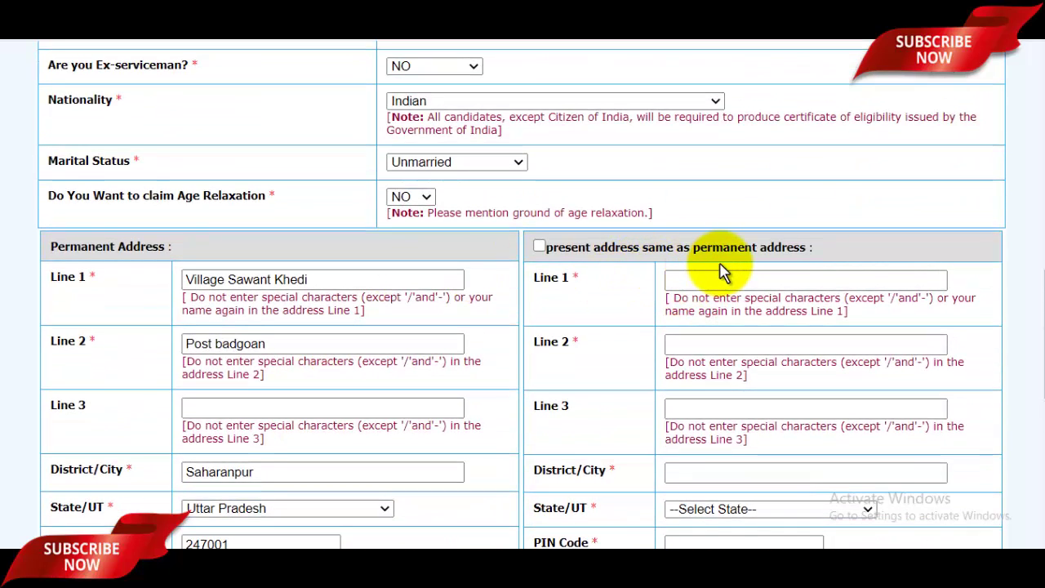
click(539, 246)
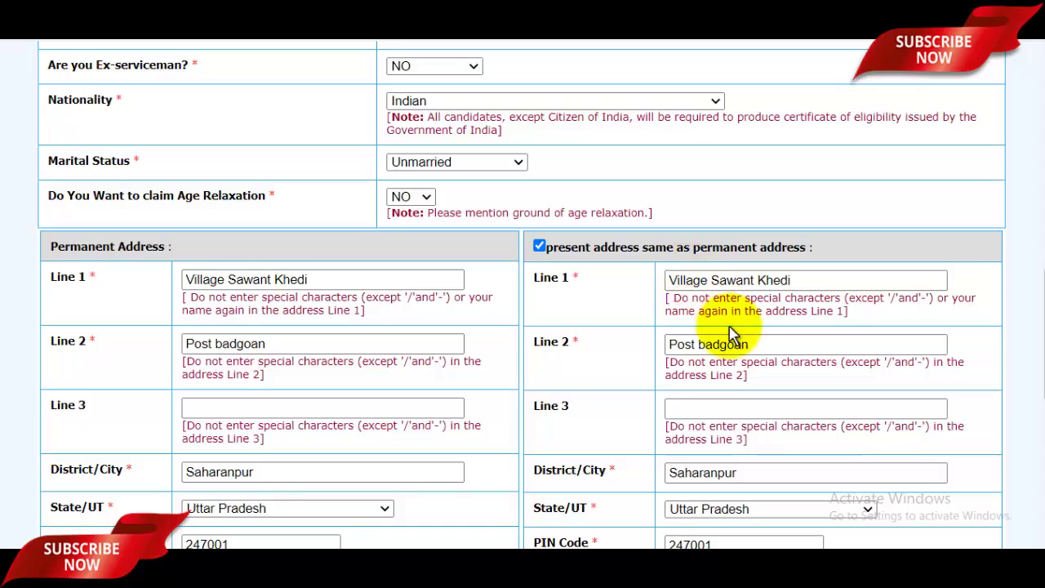
Step: Review both addresses and submit the personal details form
scroll(731, 326, down, 2)
scroll(730, 326, down, 4)
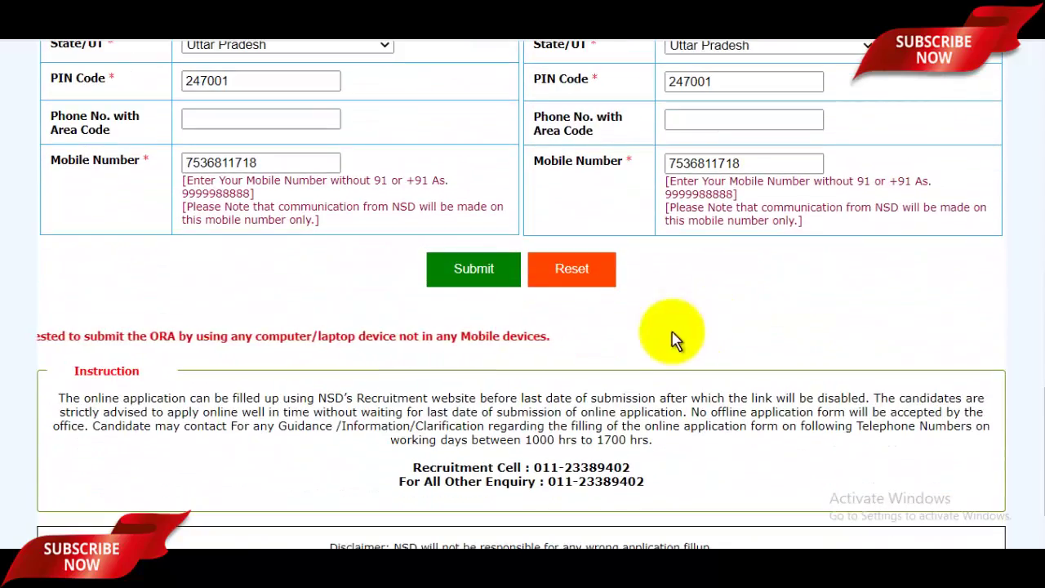
scroll(816, 449, up, 6)
scroll(828, 459, up, 4)
scroll(828, 459, down, 11)
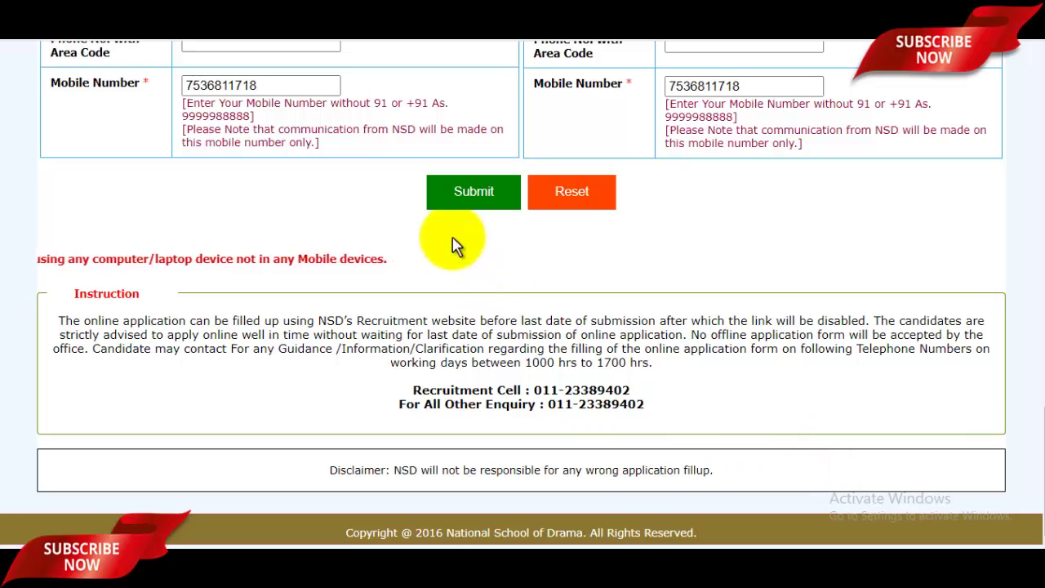
click(476, 194)
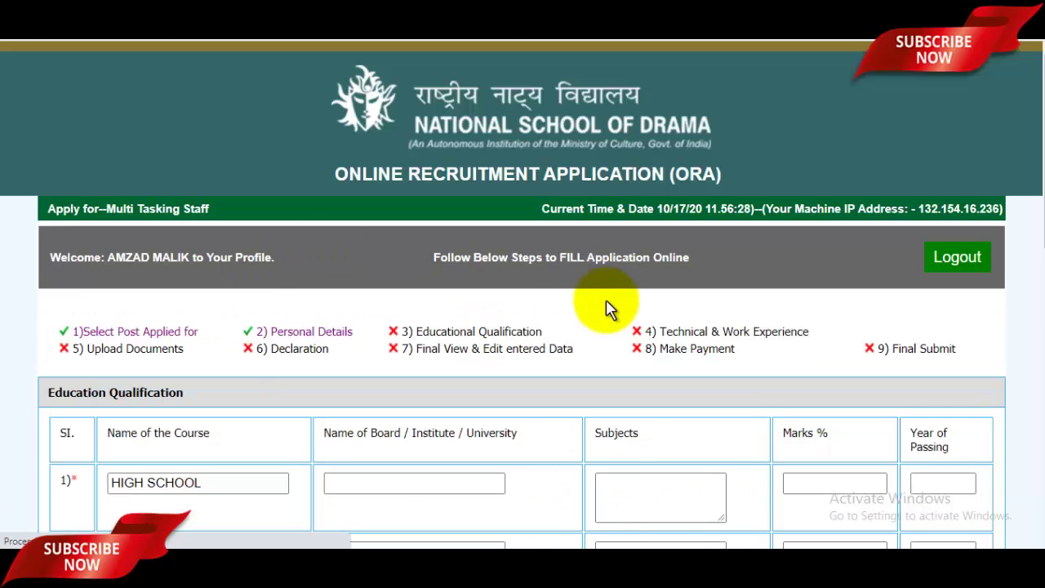
Step: Fill in the HIGH SCHOOL row with board UP BOARD, subjects "HINDI, ENGLISH, MATS,", marks 96 % and passing year 2012
scroll(612, 326, down, 1)
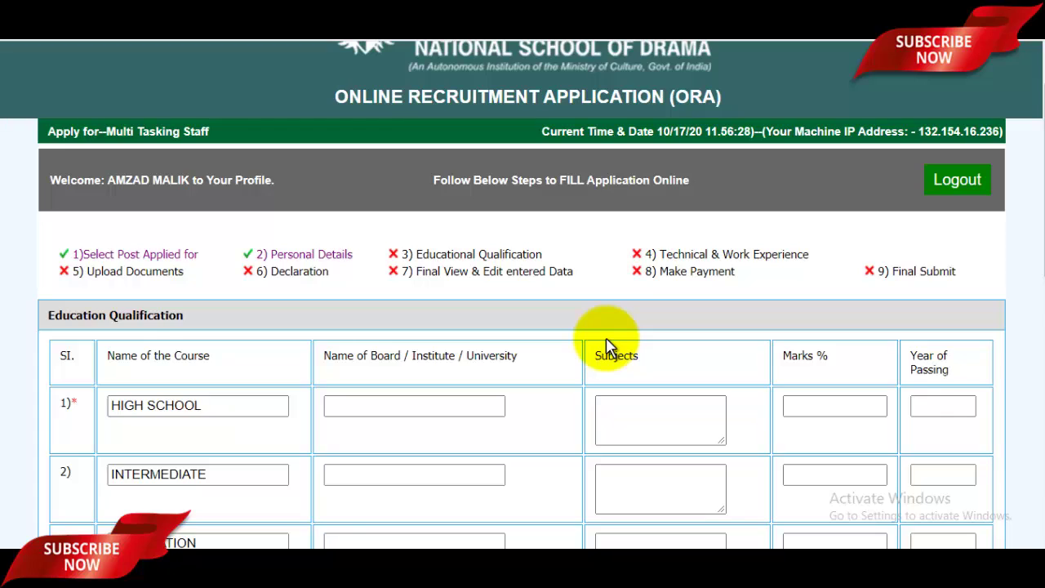
scroll(609, 347, down, 3)
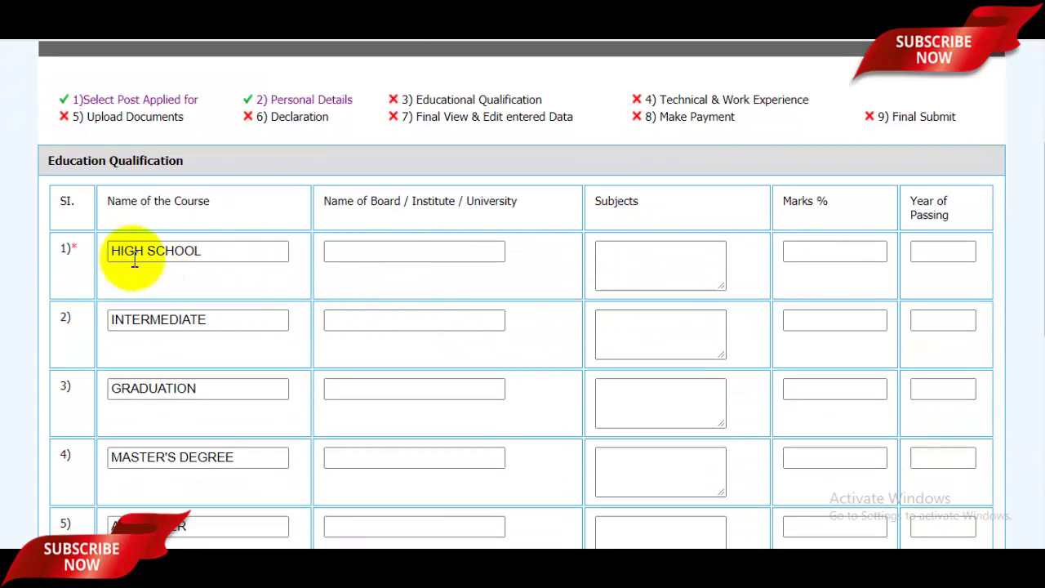
click(359, 258)
click(358, 258)
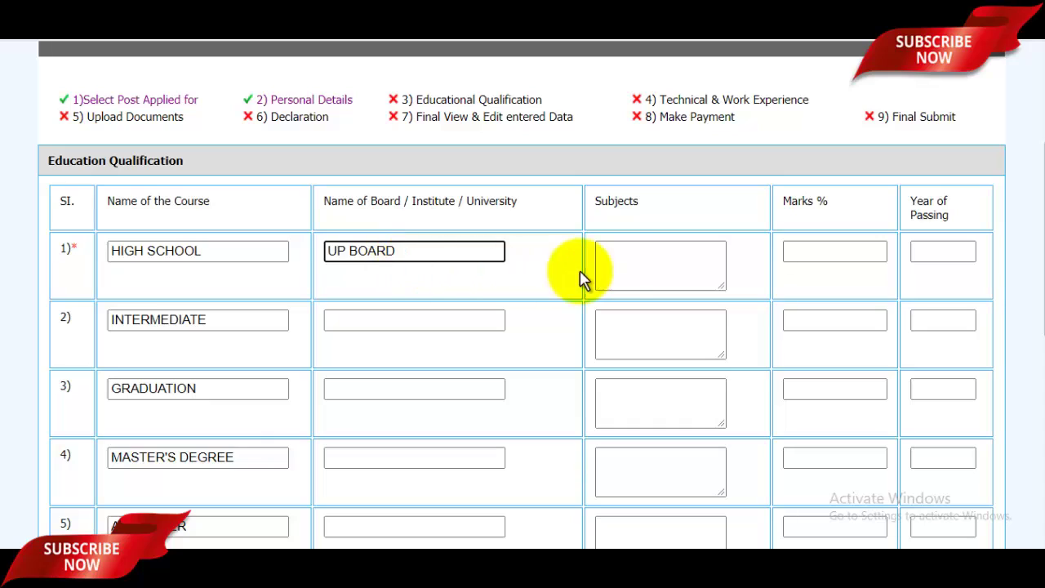
click(634, 265)
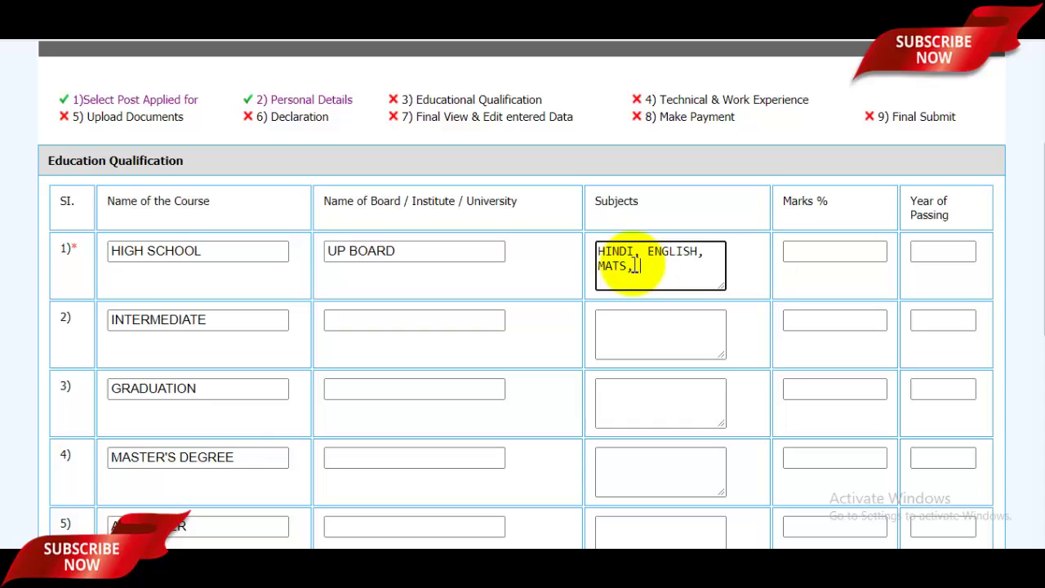
click(808, 251)
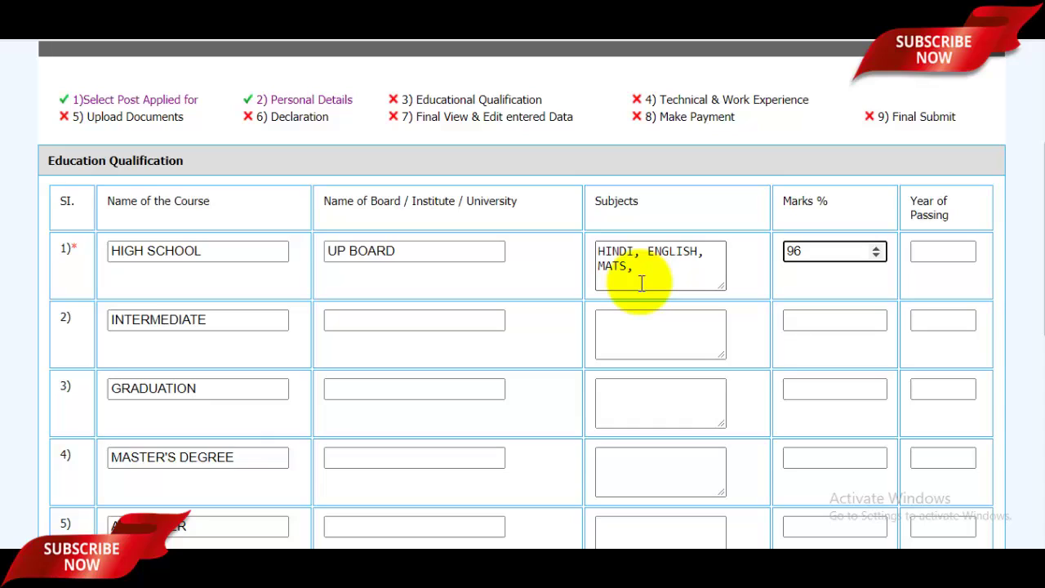
click(945, 252)
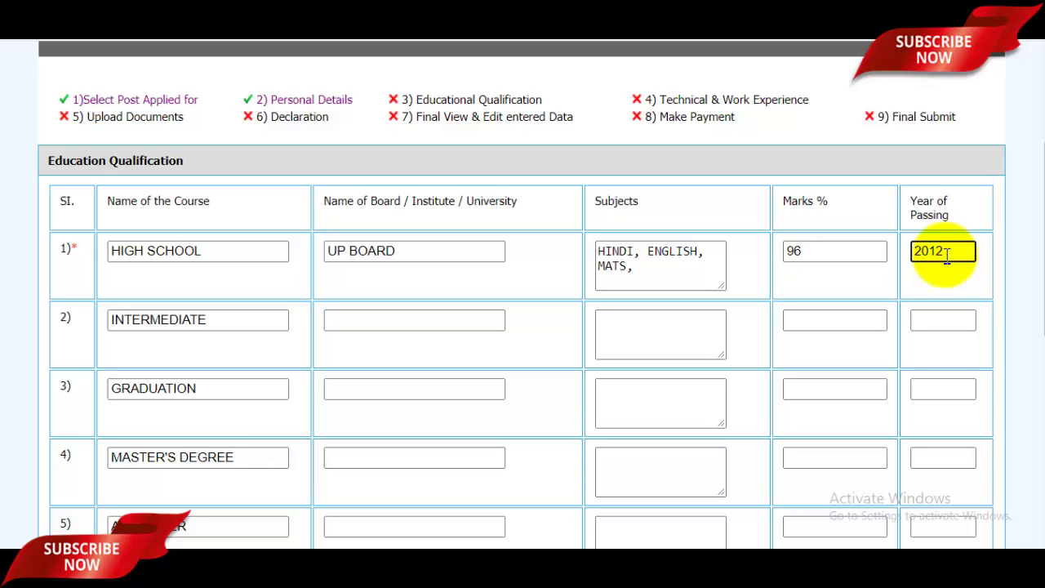
Step: Leave the INTERMEDIATE and higher course rows blank and submit the education qualification form
scroll(946, 255, down, 1)
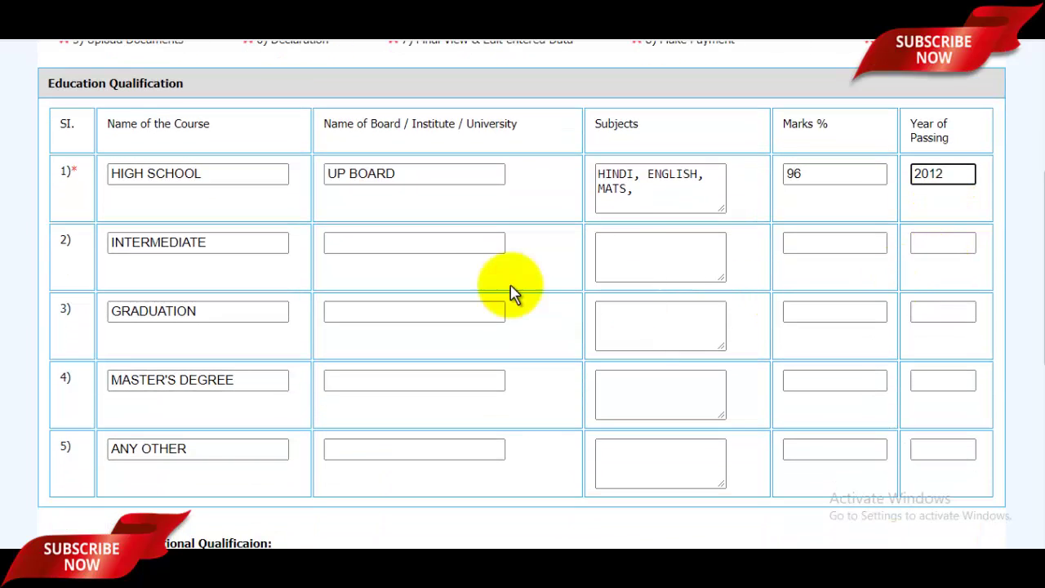
click(364, 245)
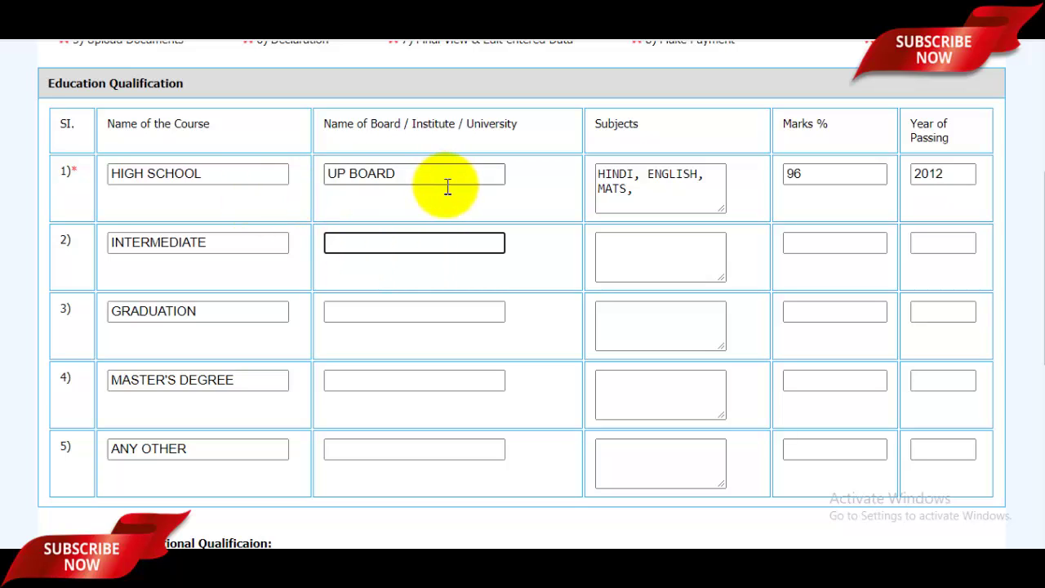
scroll(431, 217, down, 1)
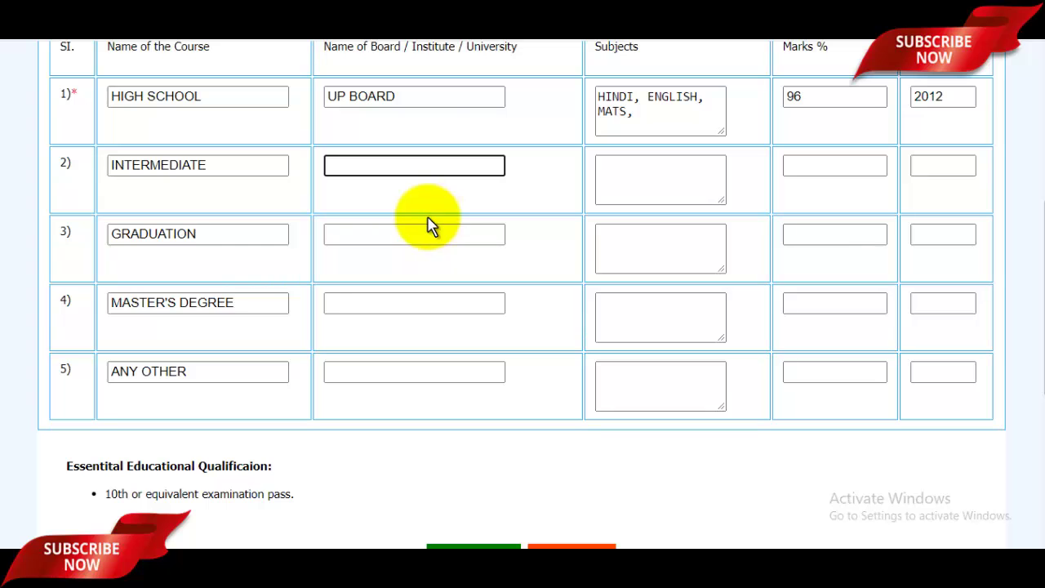
scroll(392, 293, up, 1)
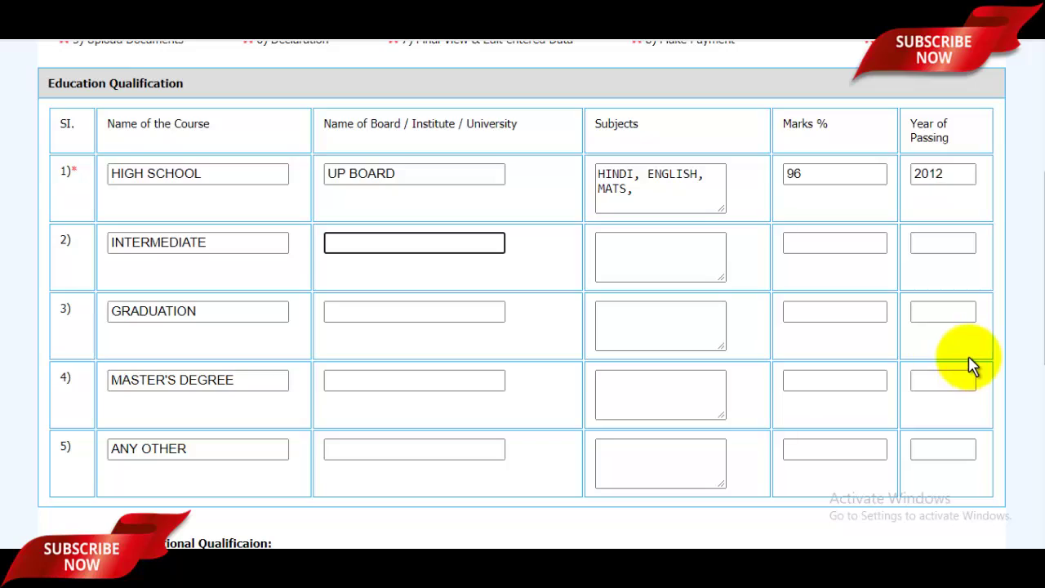
scroll(972, 365, down, 4)
scroll(556, 295, up, 4)
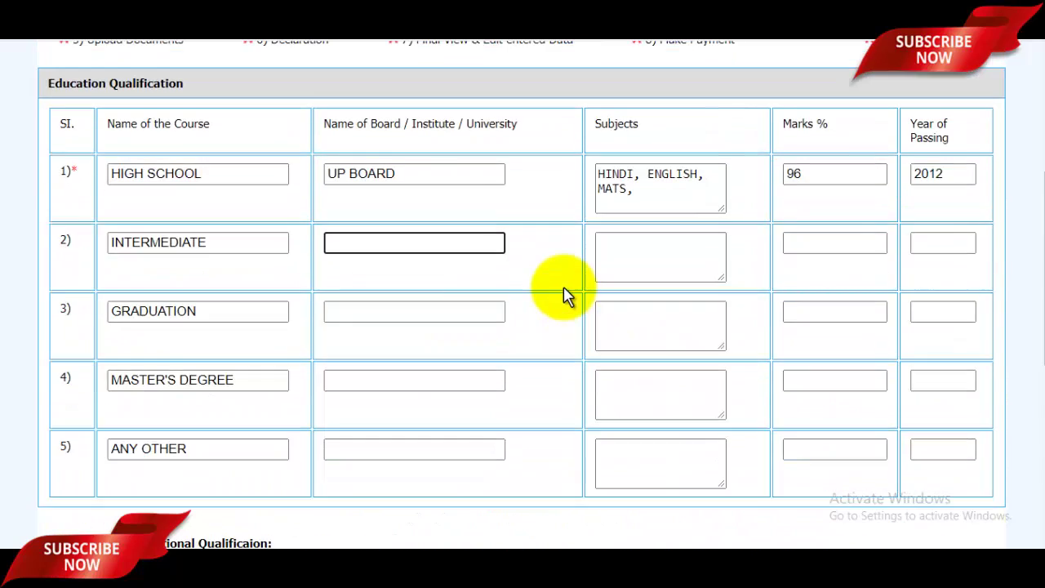
scroll(588, 289, up, 1)
scroll(613, 326, down, 5)
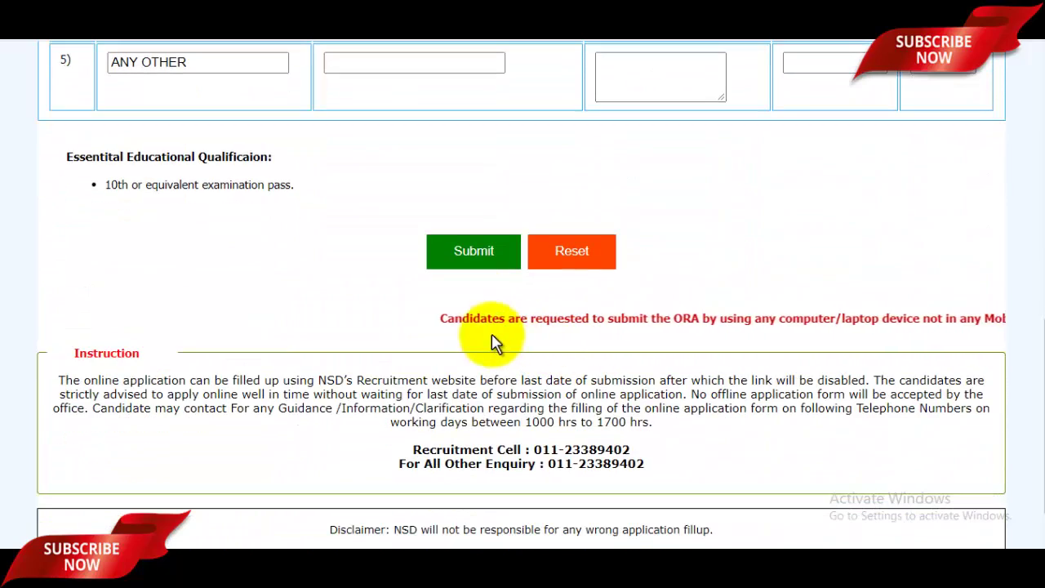
click(476, 258)
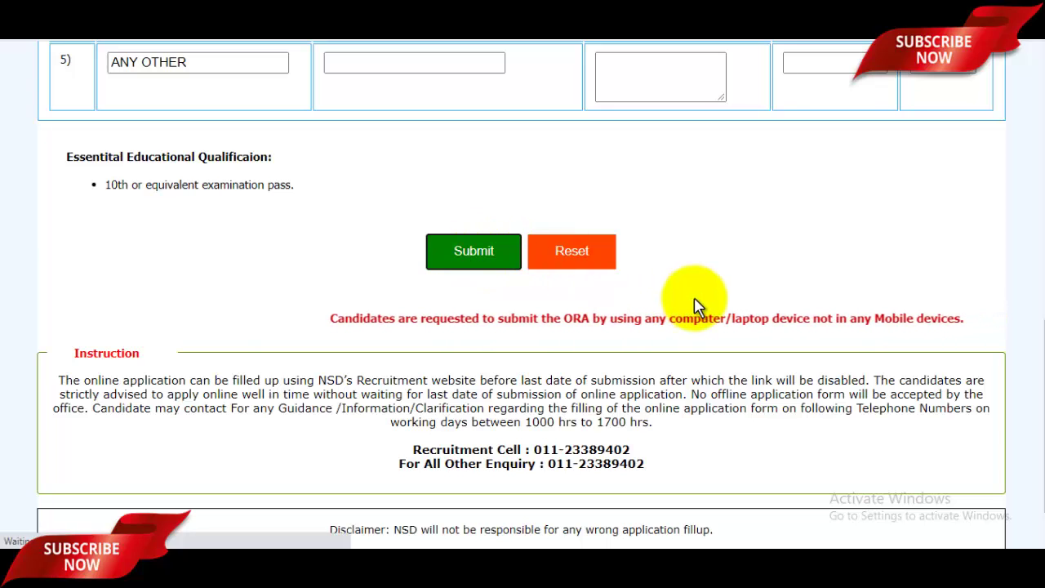
Step: Look over the technical qualification and work experience fields and submit the form with them left blank
scroll(711, 326, down, 2)
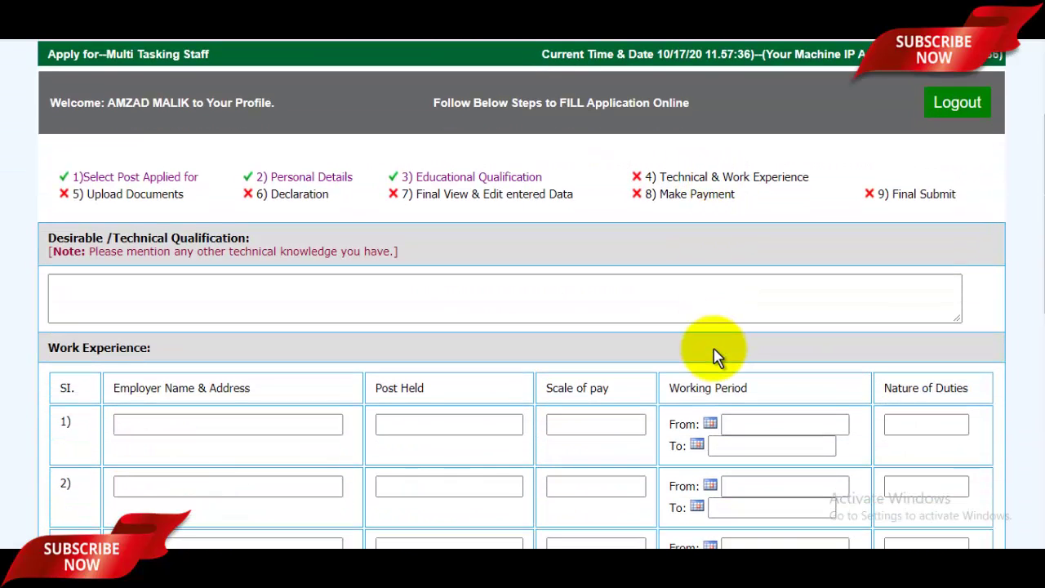
scroll(712, 355, down, 1)
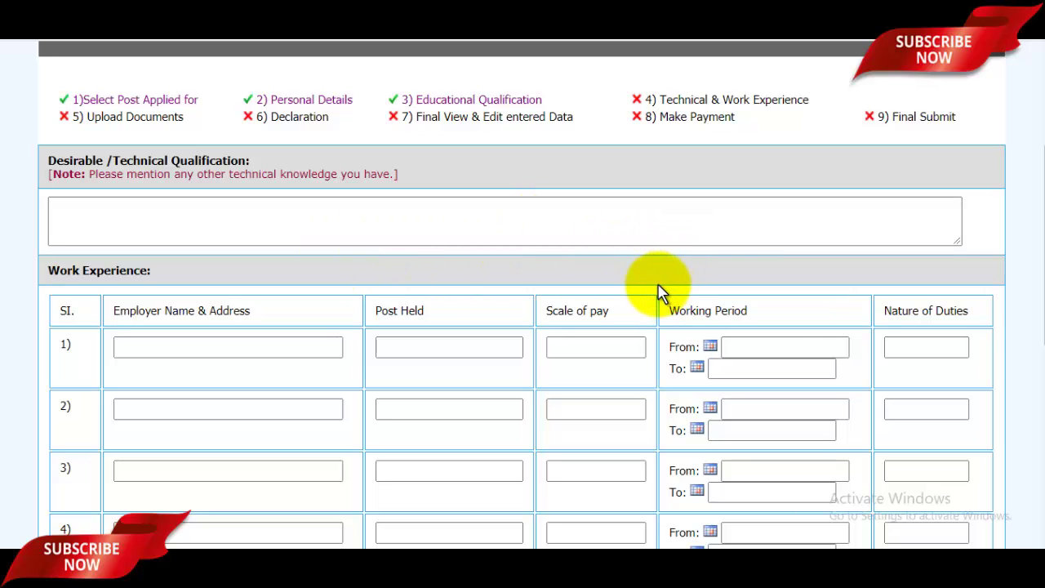
scroll(333, 259, down, 2)
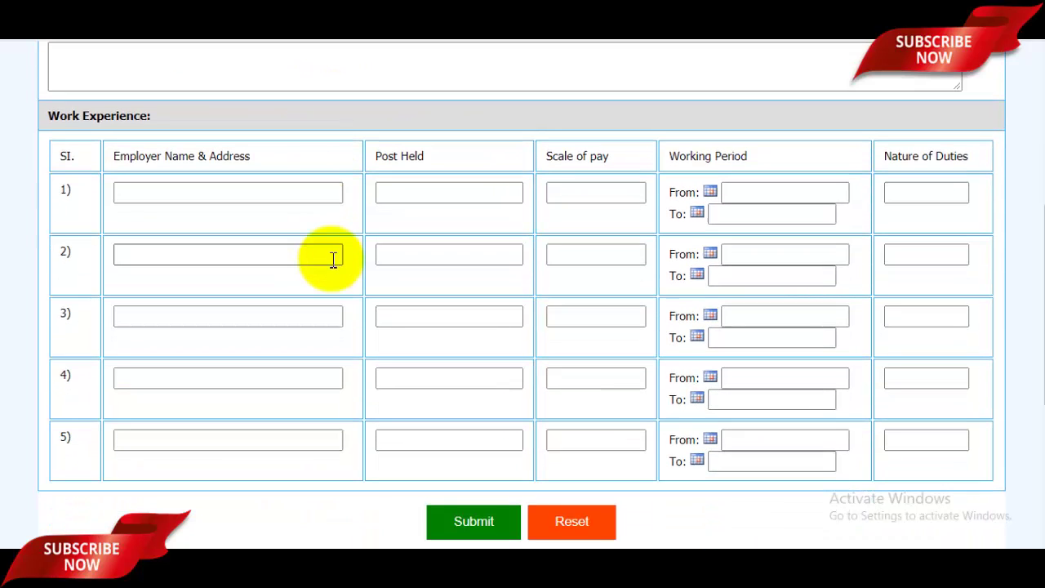
scroll(333, 258, up, 1)
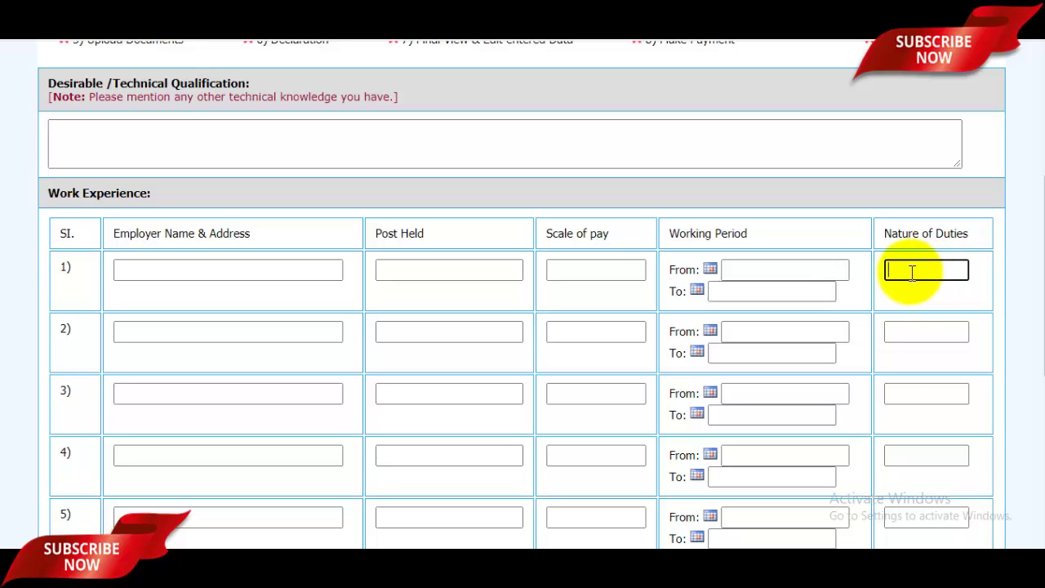
scroll(882, 275, down, 5)
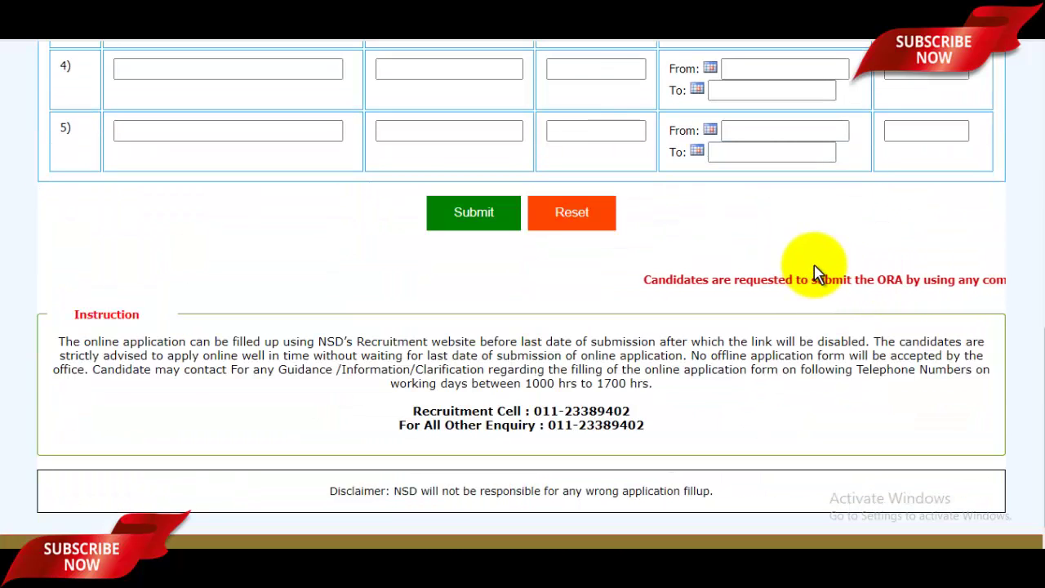
scroll(816, 273, up, 8)
scroll(816, 275, down, 6)
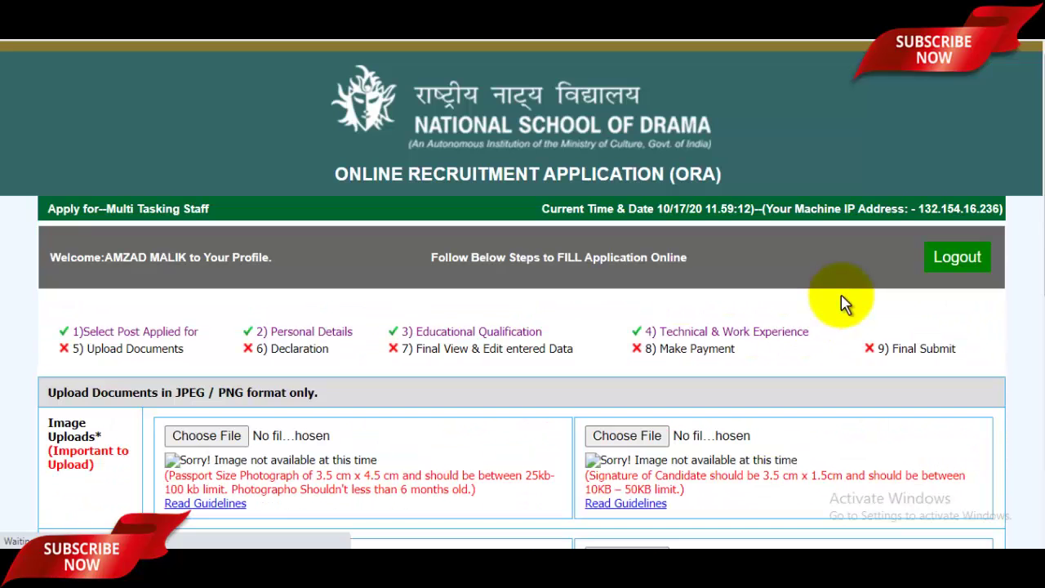
Step: Choose the applicant's passport-size photo PNG from the Pictures folder for the photograph upload
scroll(857, 300, down, 1)
scroll(702, 321, down, 2)
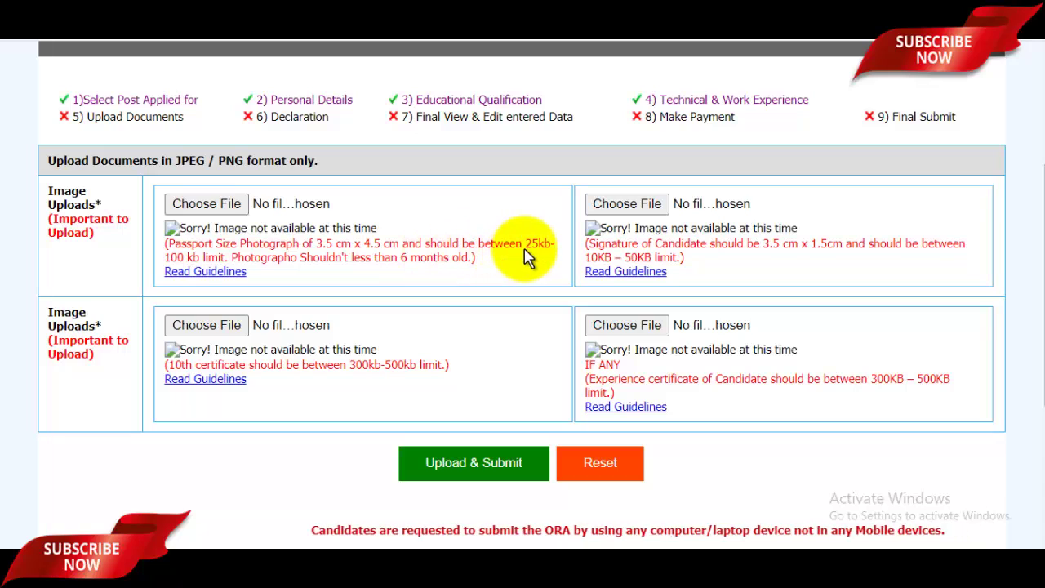
click(231, 207)
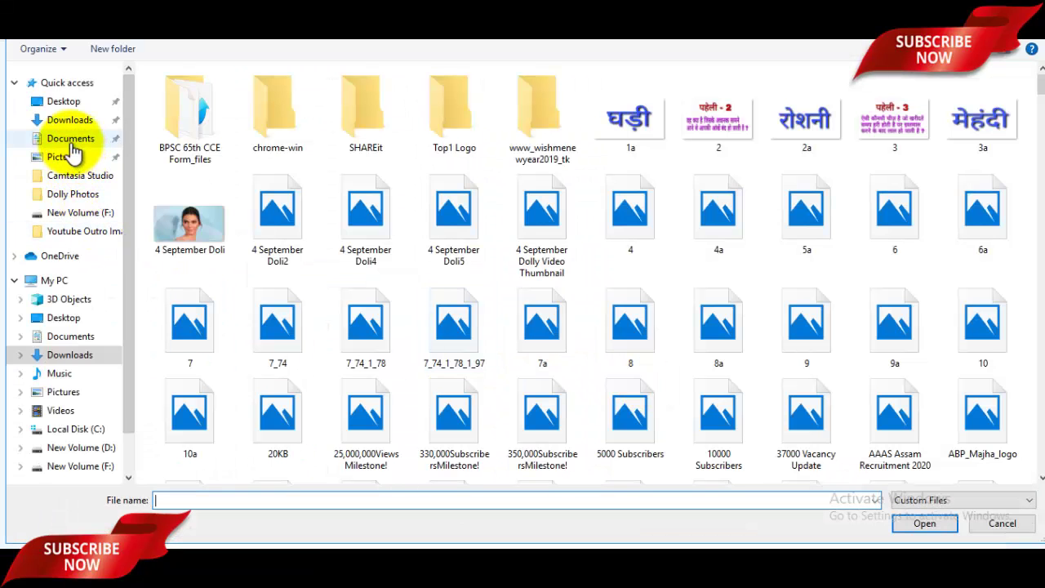
click(66, 157)
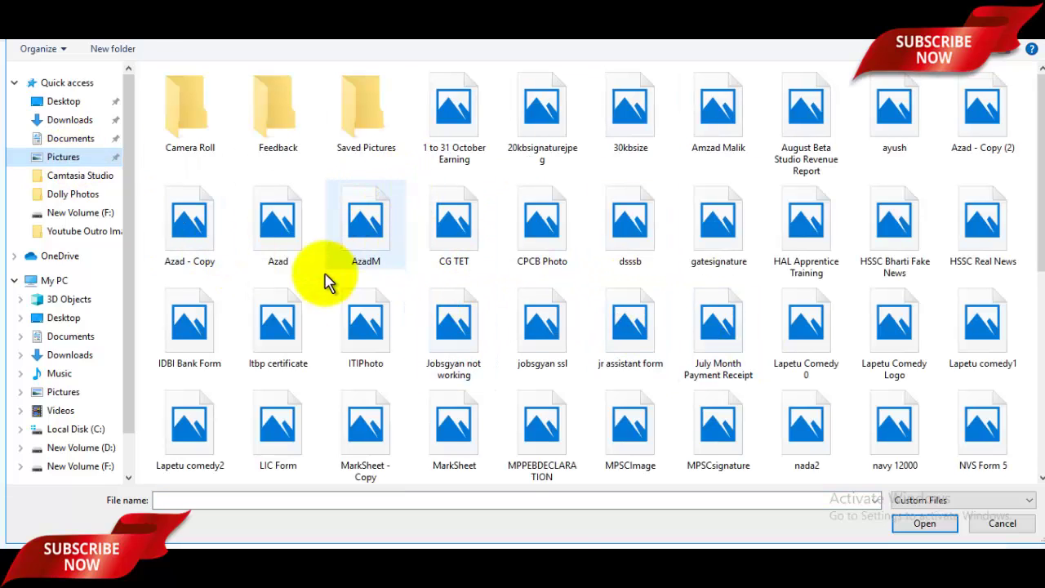
click(276, 222)
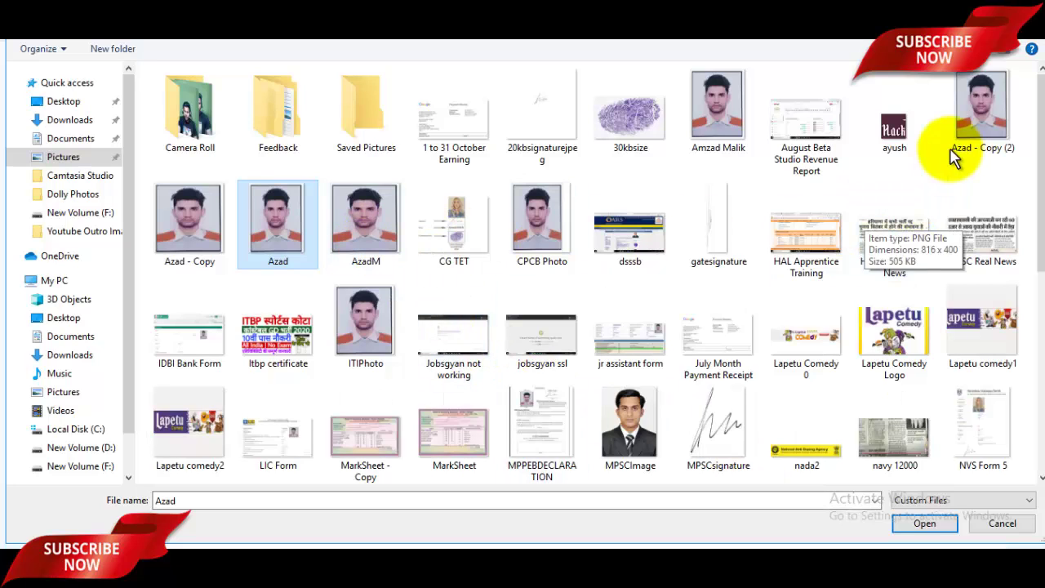
click(728, 133)
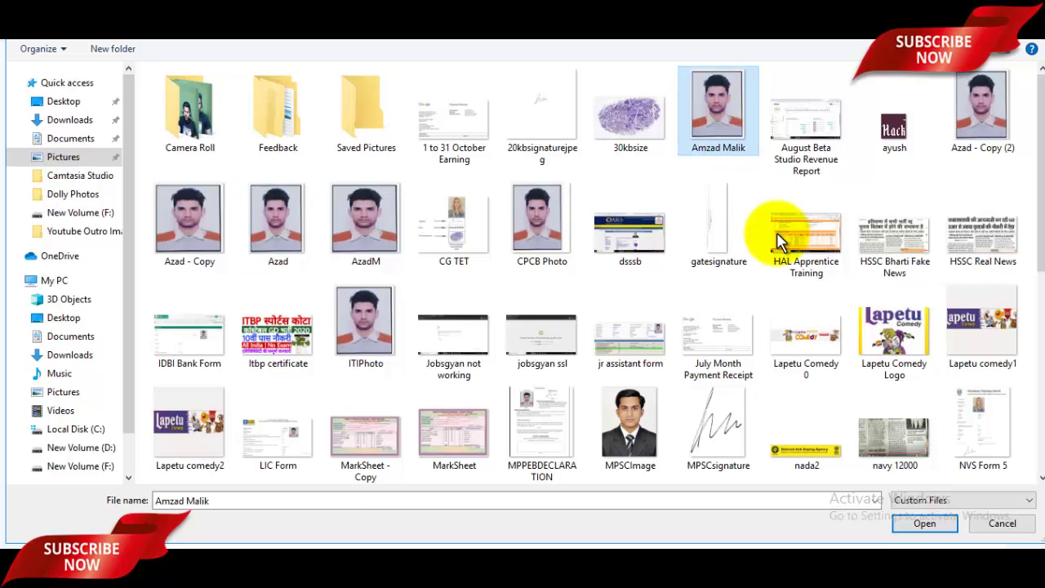
click(930, 524)
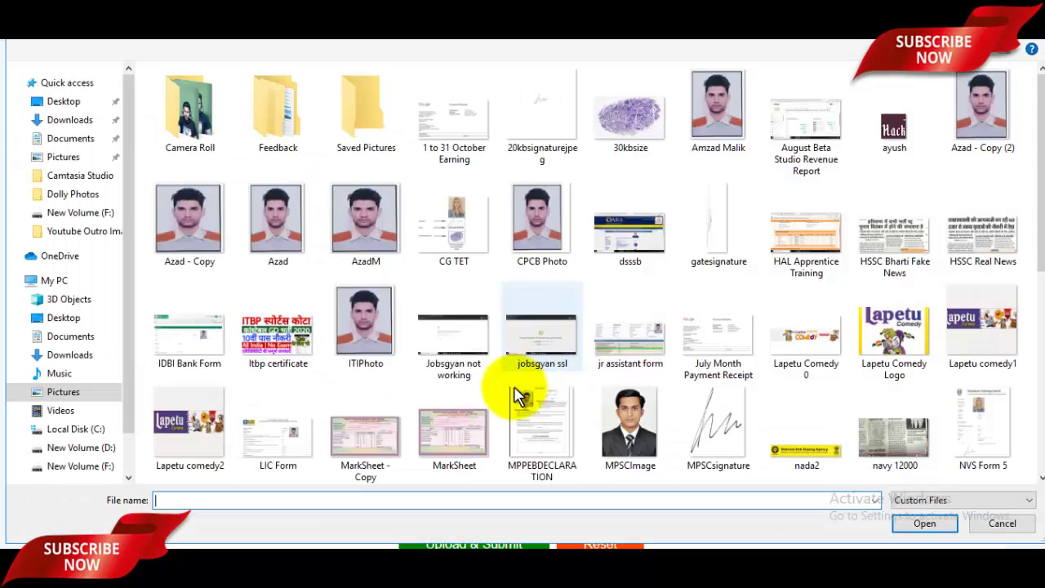
Step: Choose signature.jpg from the Pictures folder for the candidate's signature upload
scroll(506, 400, down, 10)
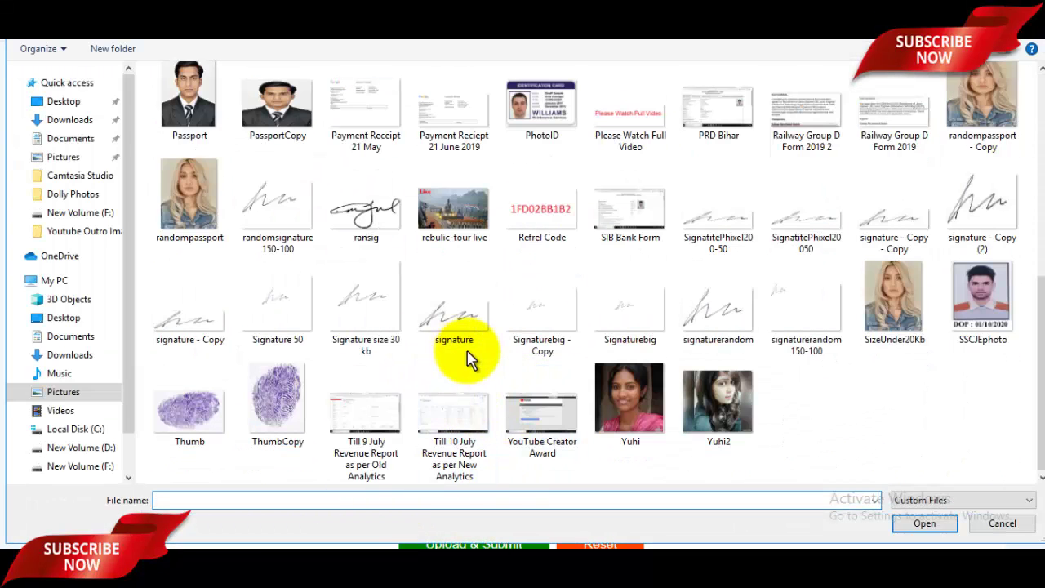
click(455, 324)
click(921, 521)
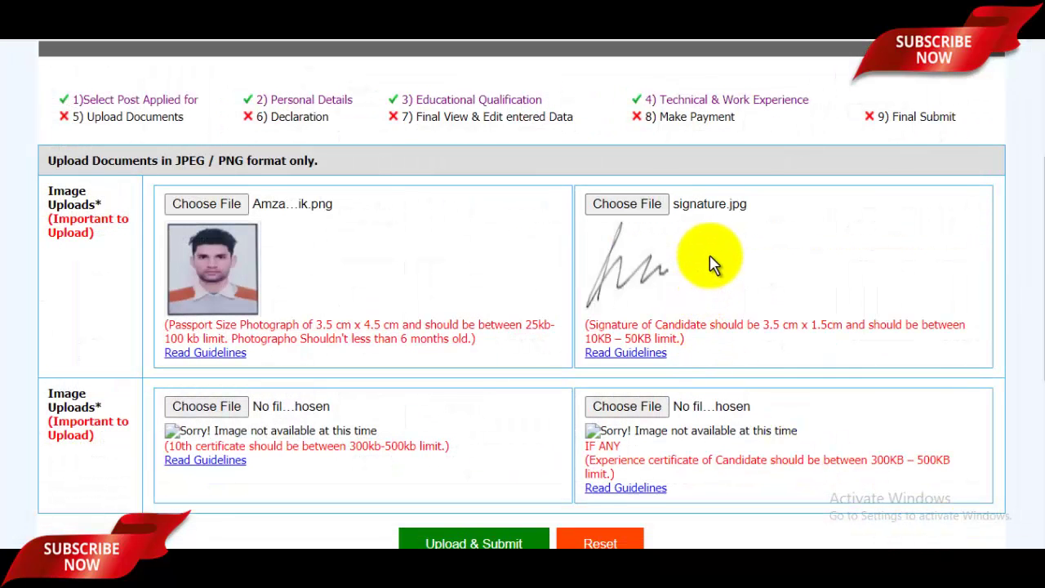
Step: Submit the uploaded documents, then agree to the declaration terms and conditions and submit the declaration
scroll(572, 343, down, 1)
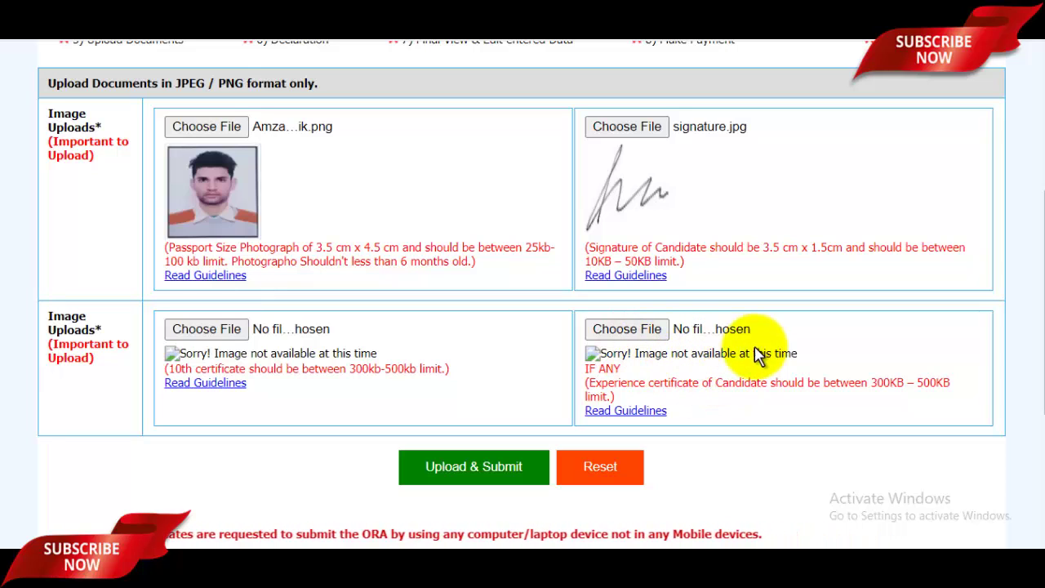
click(482, 479)
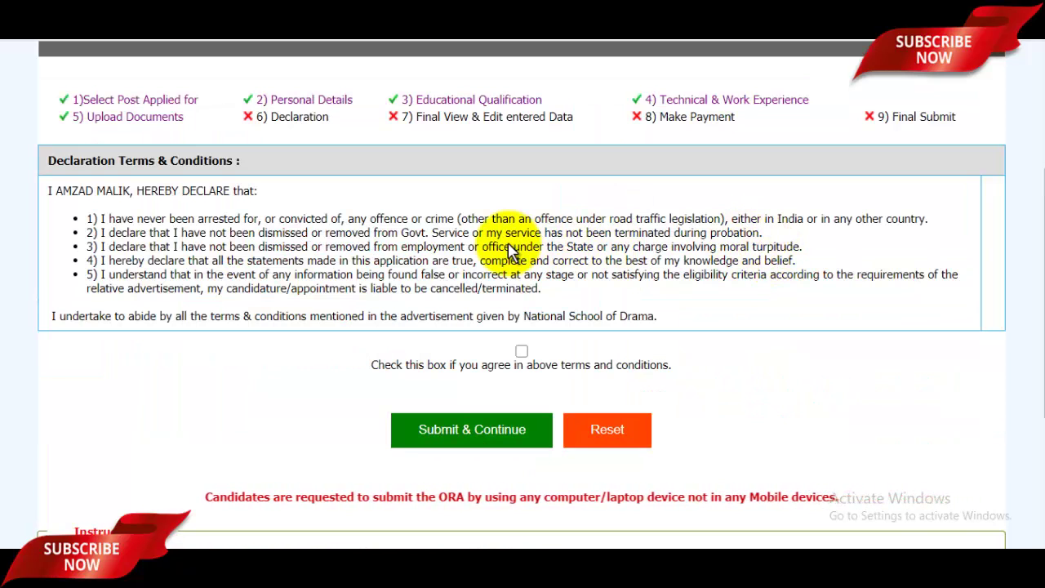
click(521, 351)
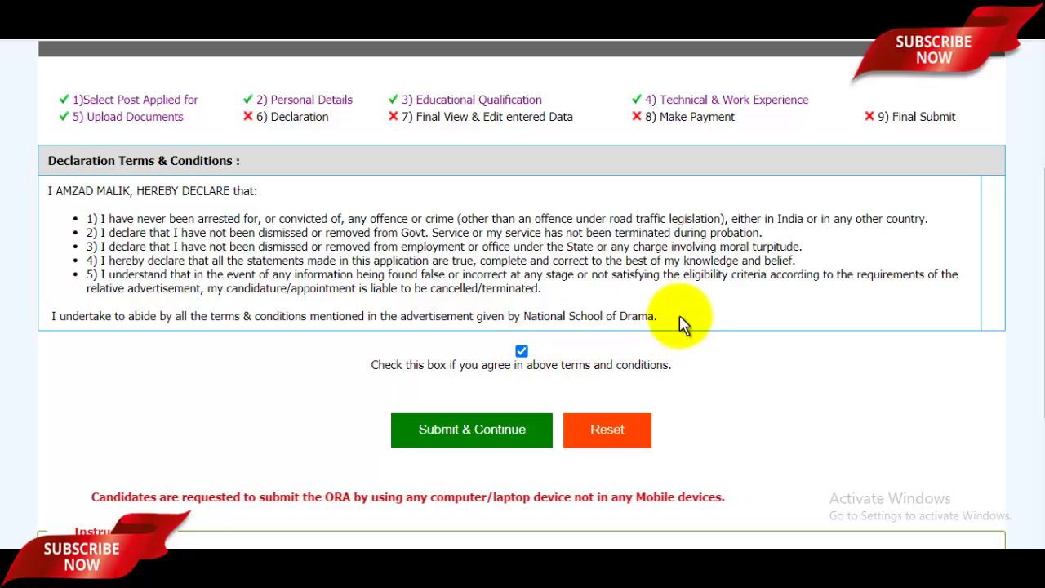
scroll(682, 318, up, 2)
scroll(502, 369, down, 3)
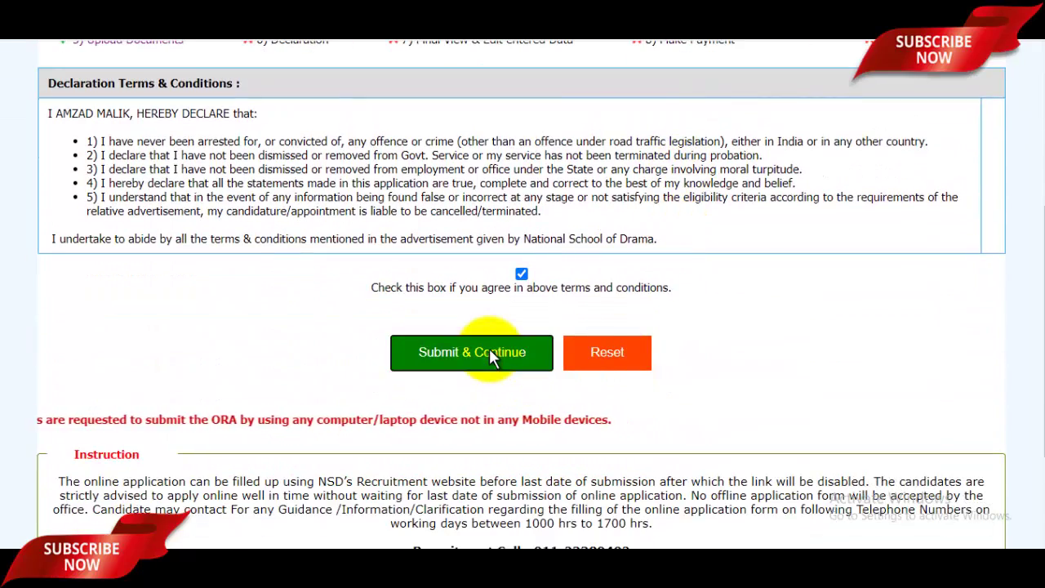
click(490, 354)
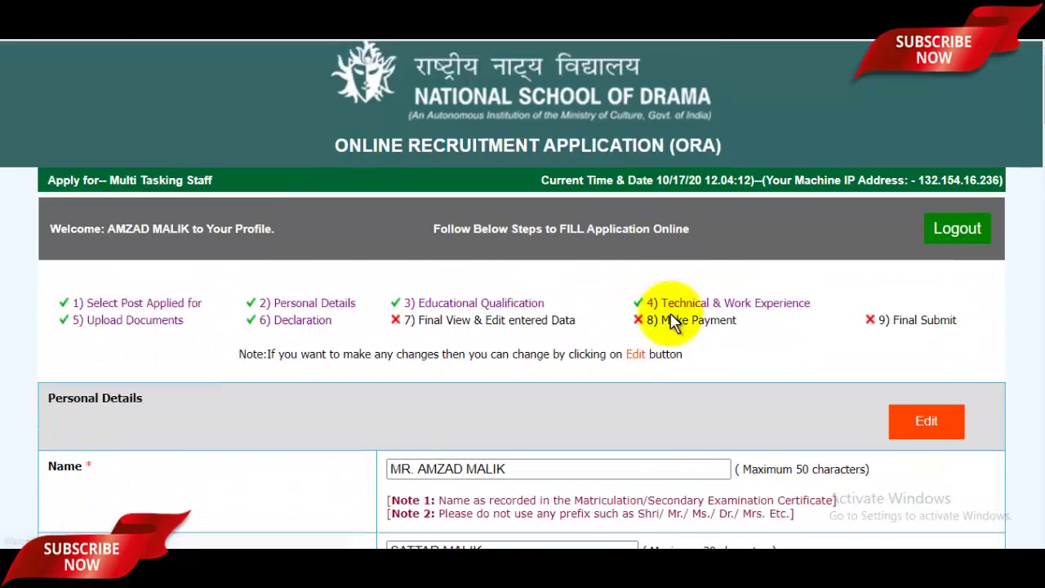
Step: Review the entered personal details, education and uploaded documents, and submit the application data as final
scroll(674, 320, down, 3)
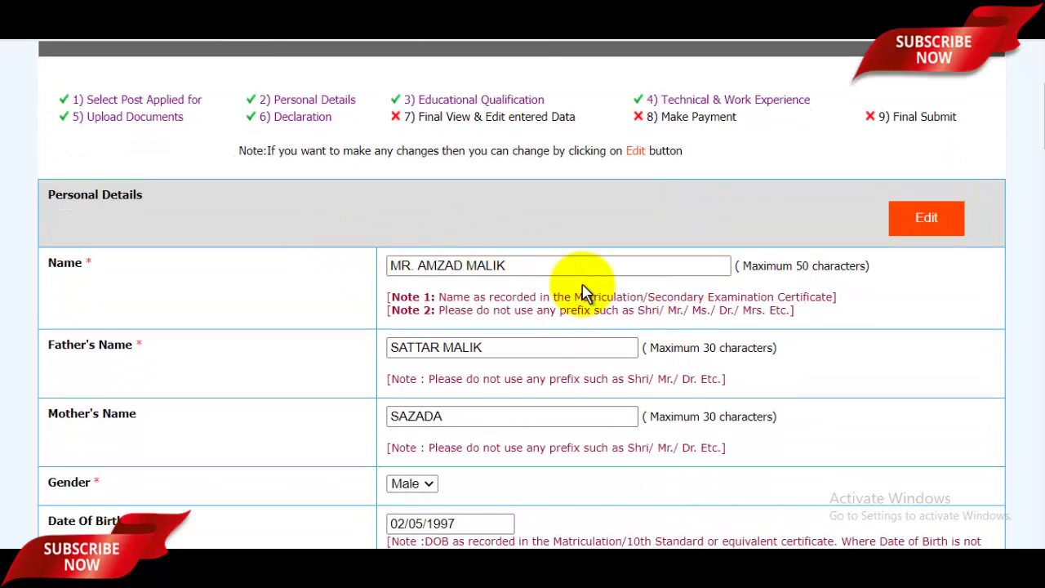
scroll(584, 292, up, 1)
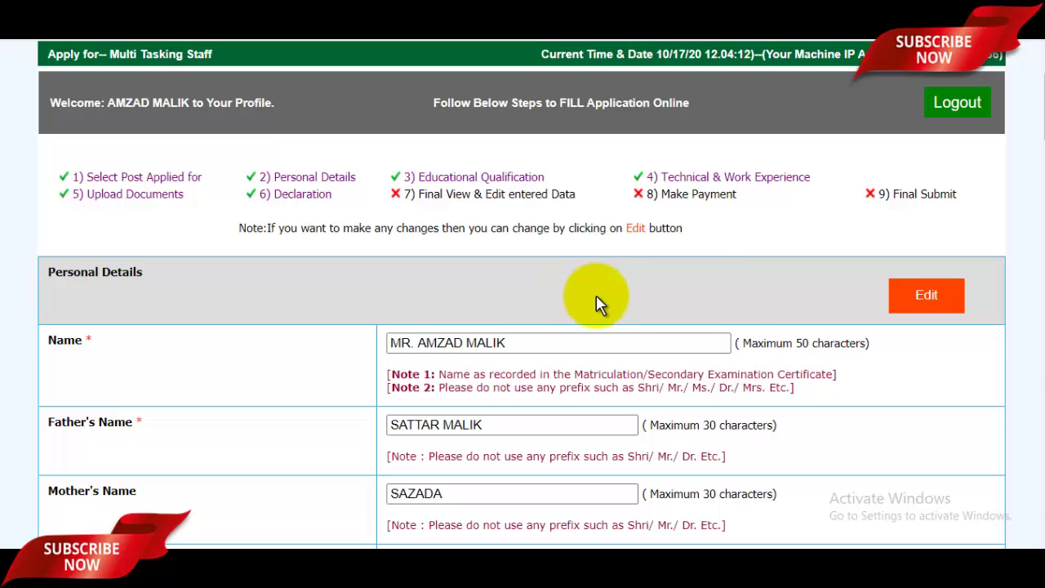
scroll(602, 335, down, 7)
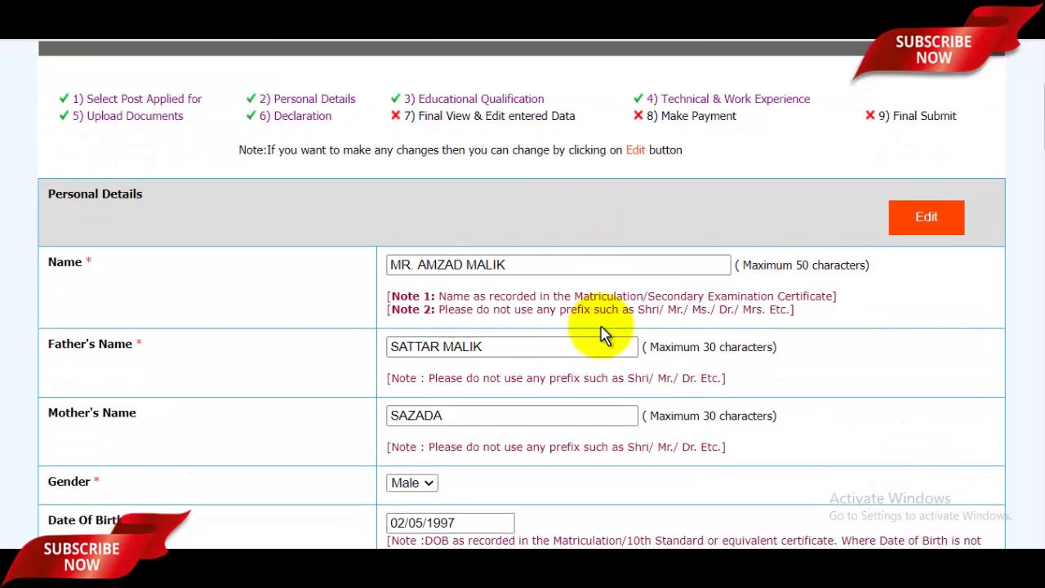
scroll(602, 334, down, 15)
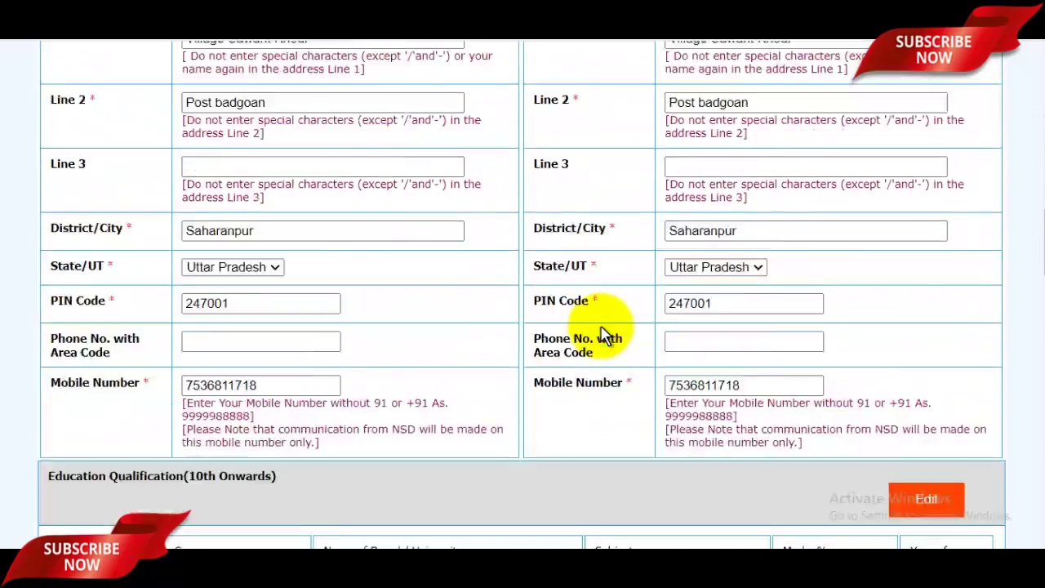
scroll(602, 327, down, 12)
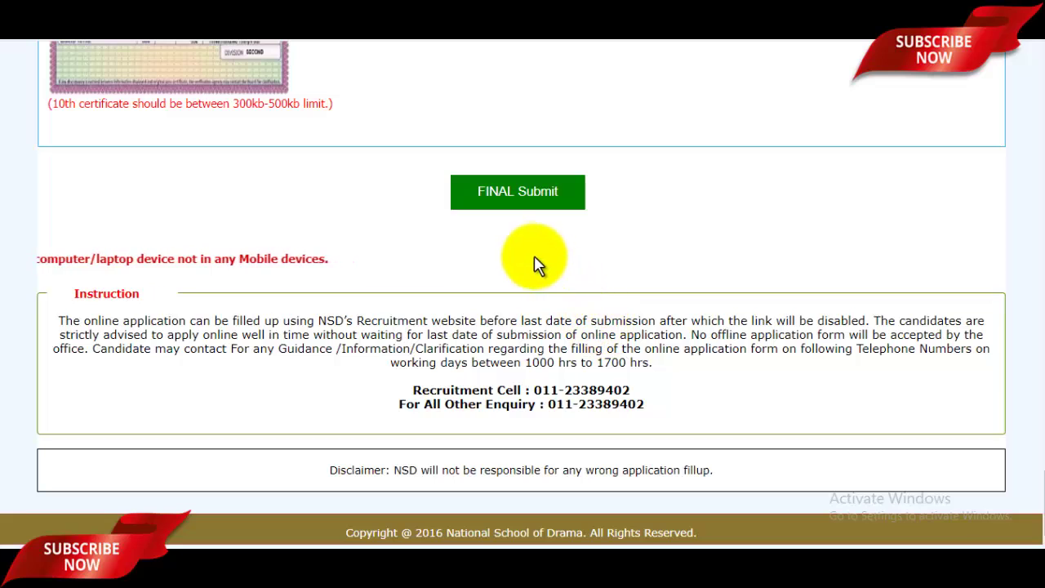
click(533, 193)
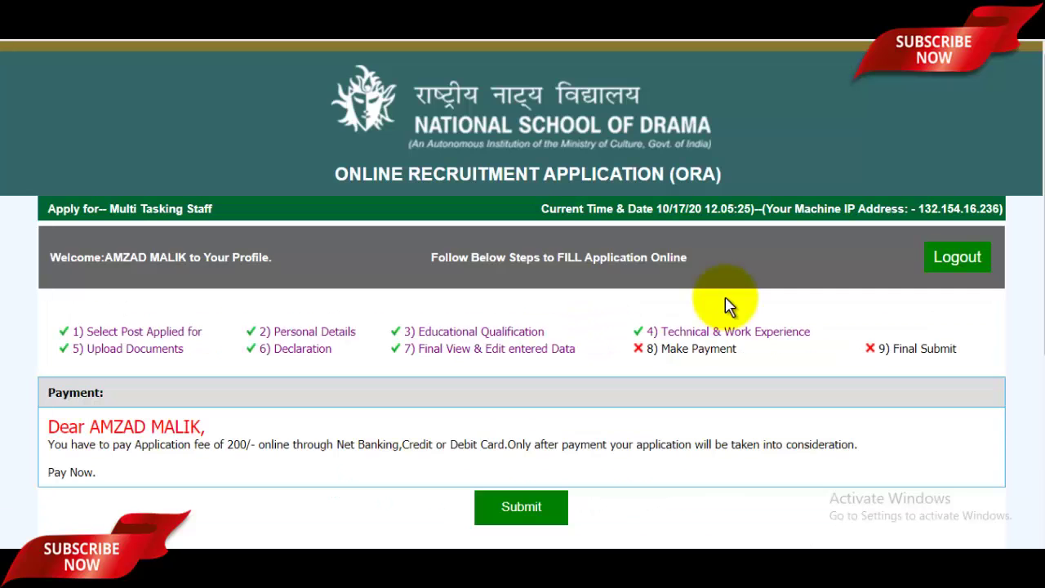
Step: Read the application fee notice and submit both payment pages to reach the online payment gateway
scroll(727, 303, down, 2)
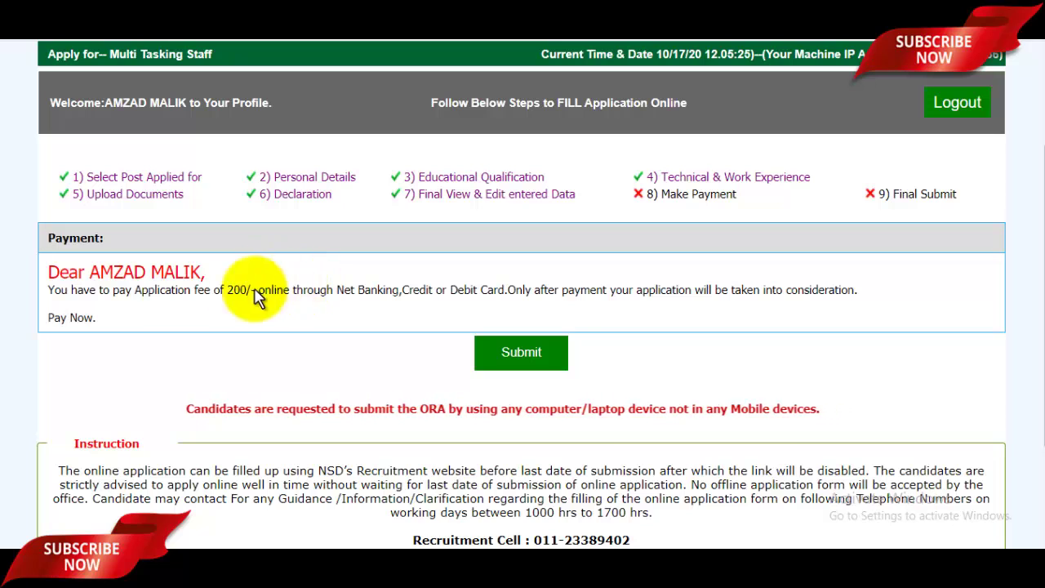
drag(112, 290, 176, 290)
scroll(283, 278, down, 1)
scroll(282, 277, down, 2)
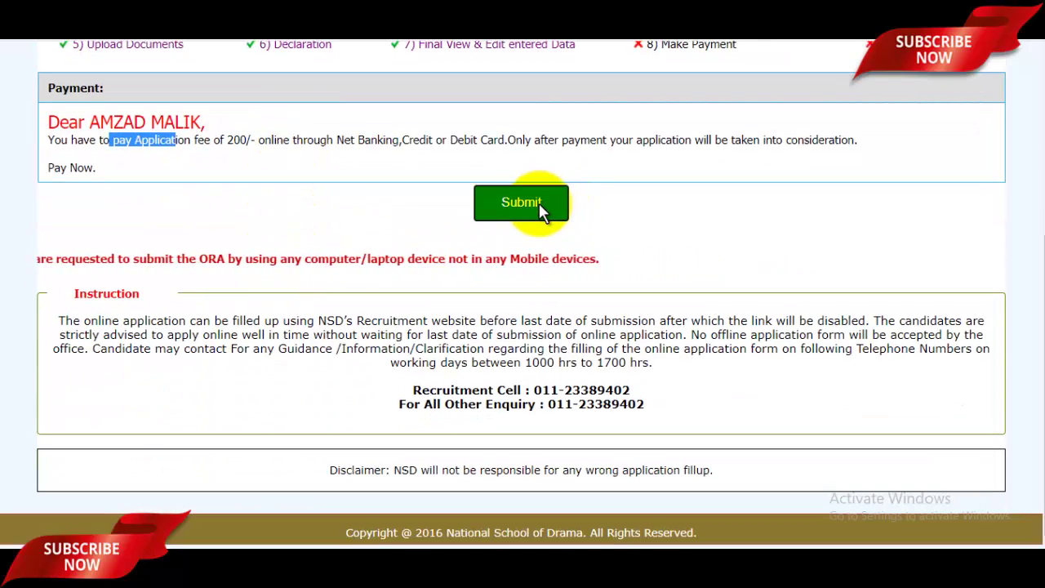
click(538, 204)
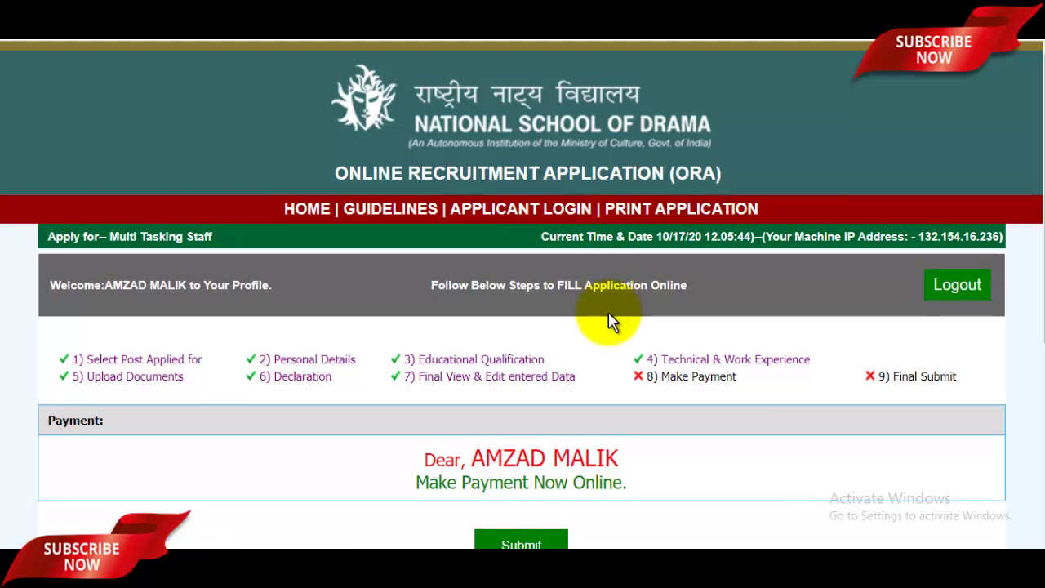
scroll(608, 312, down, 3)
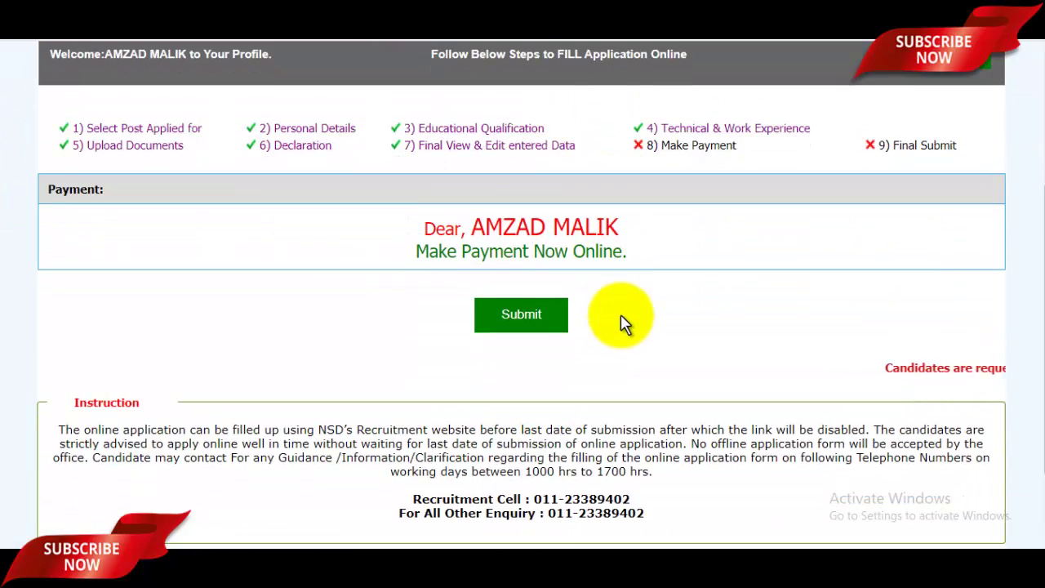
click(534, 306)
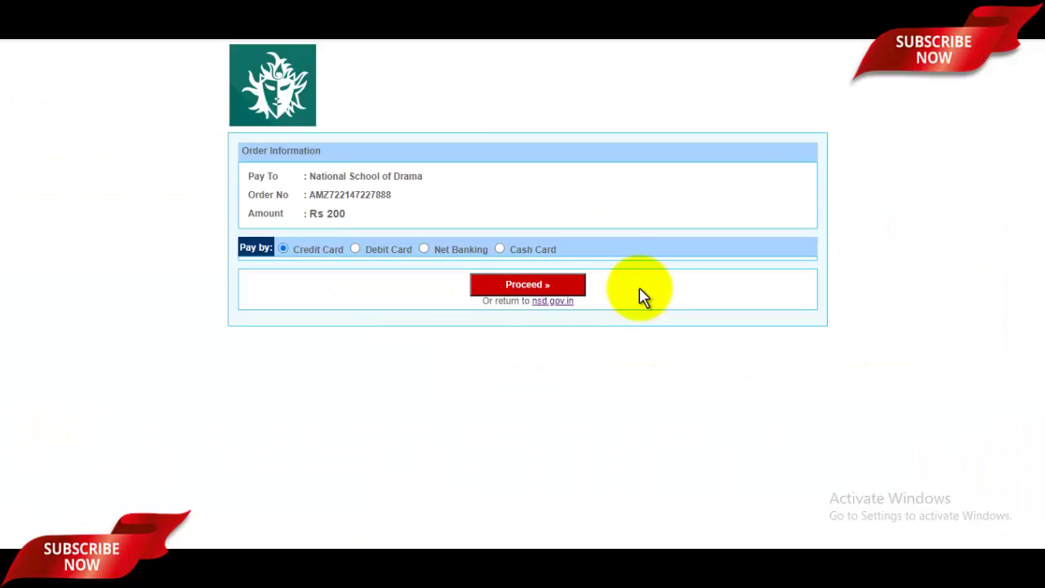
Step: Look through the Net Banking and Cash Card payment options and choose Debit Card as the payment method
click(567, 286)
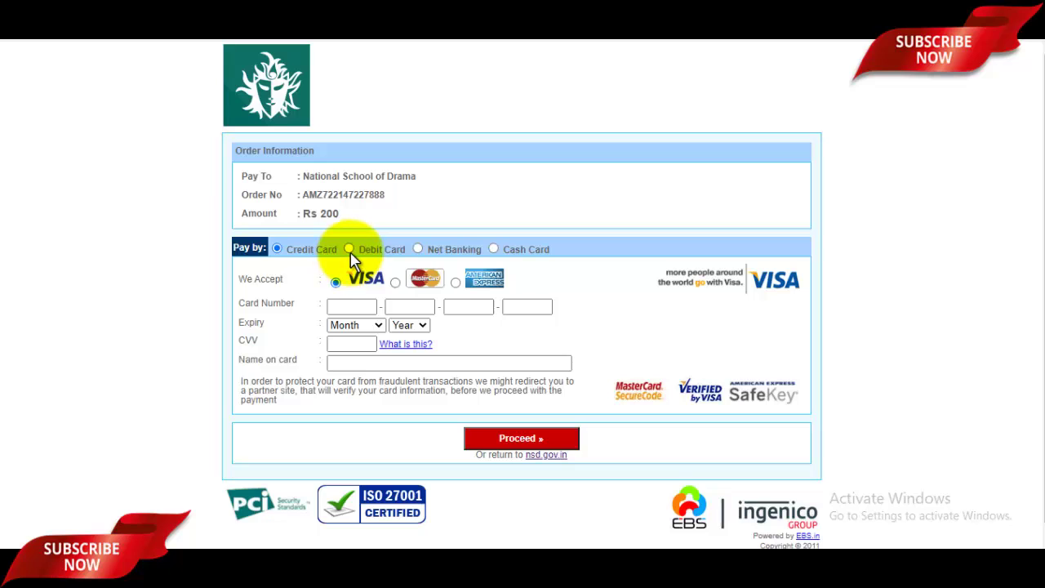
key(ctrl+plus)
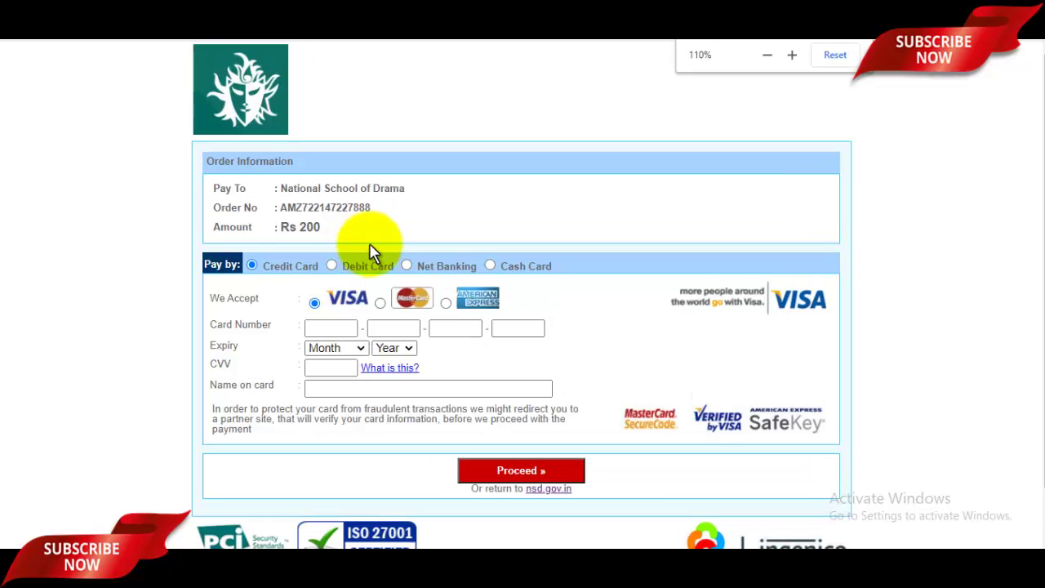
click(331, 267)
click(407, 266)
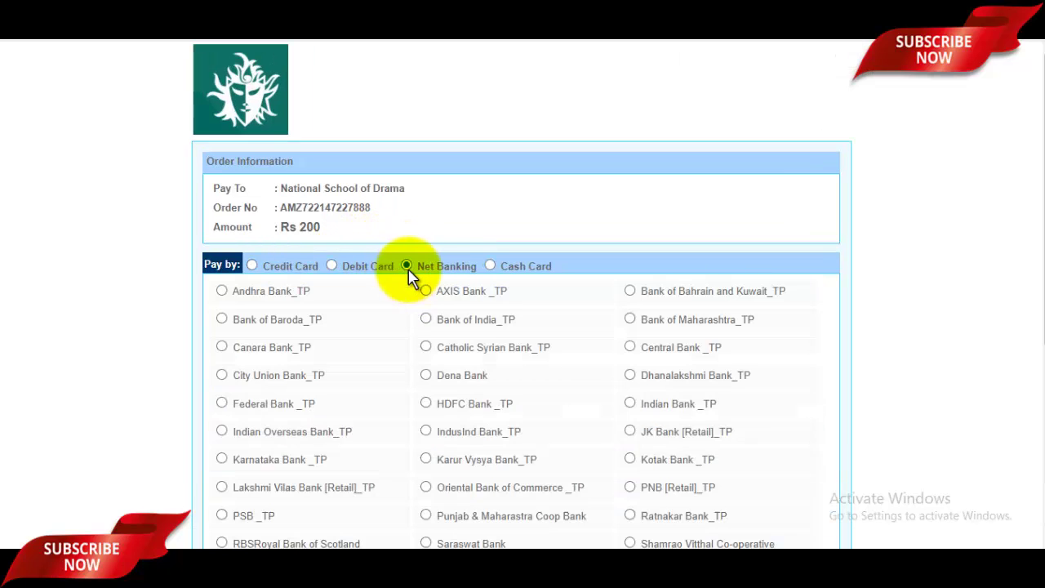
click(491, 266)
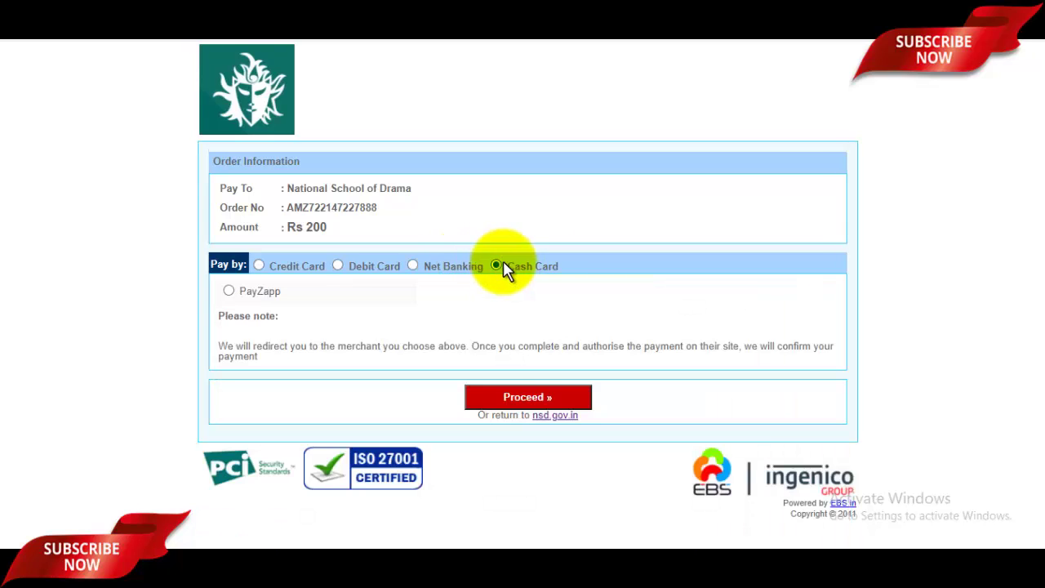
click(413, 267)
click(337, 266)
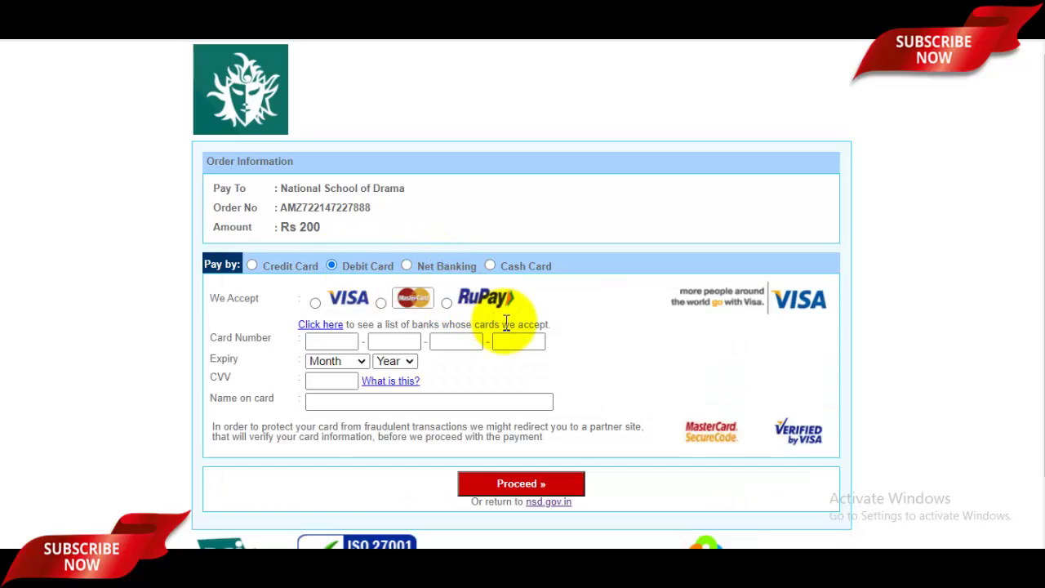
scroll(506, 323, down, 2)
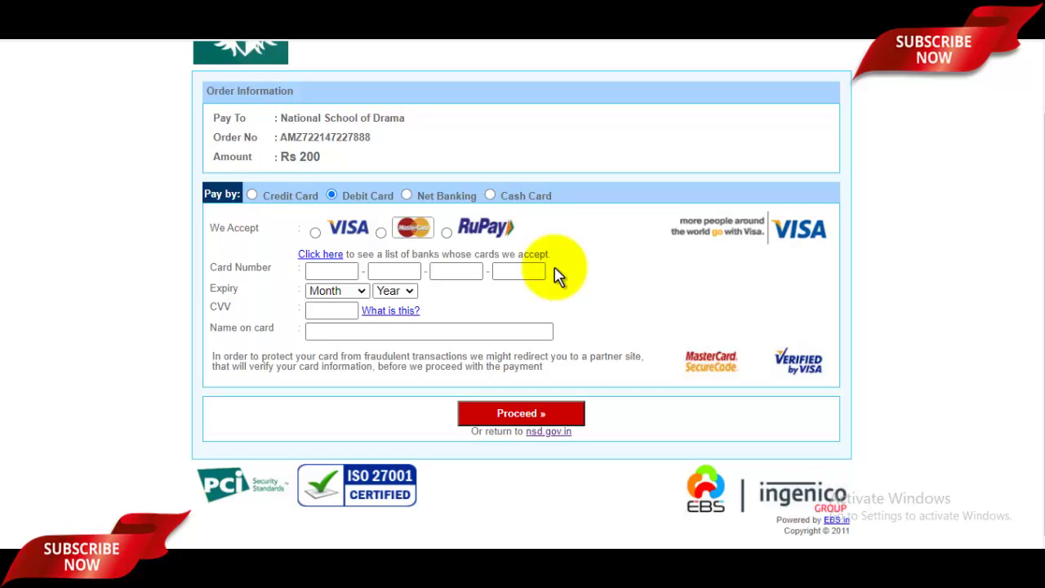
scroll(553, 284, up, 1)
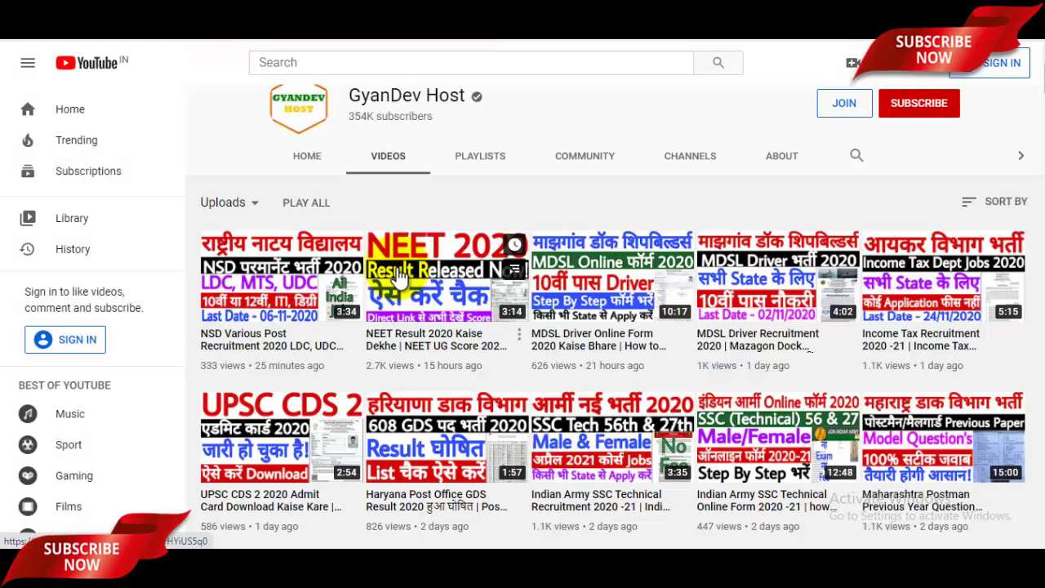
scroll(408, 256, up, 5)
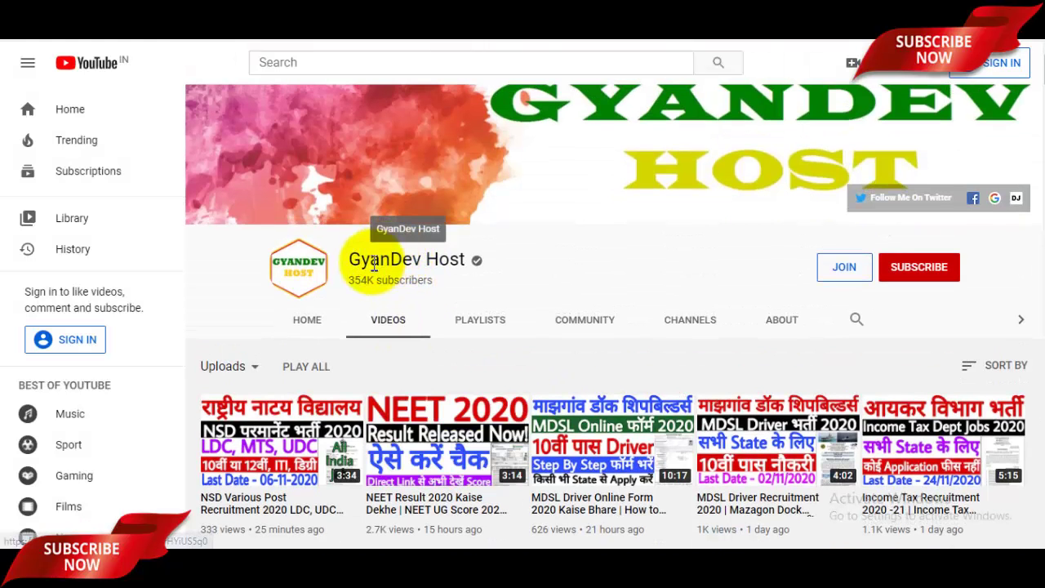
drag(365, 264, 556, 266)
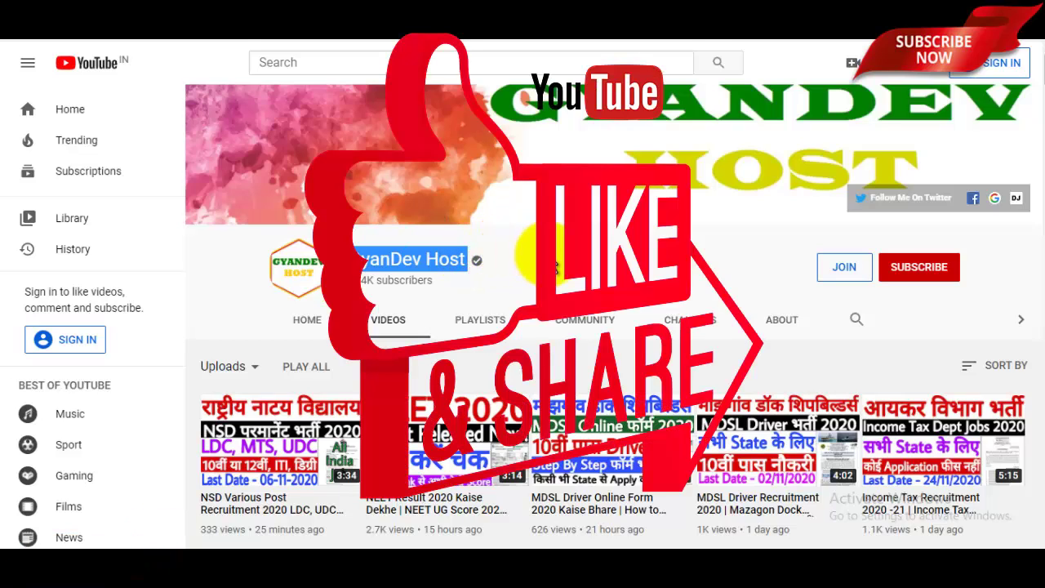